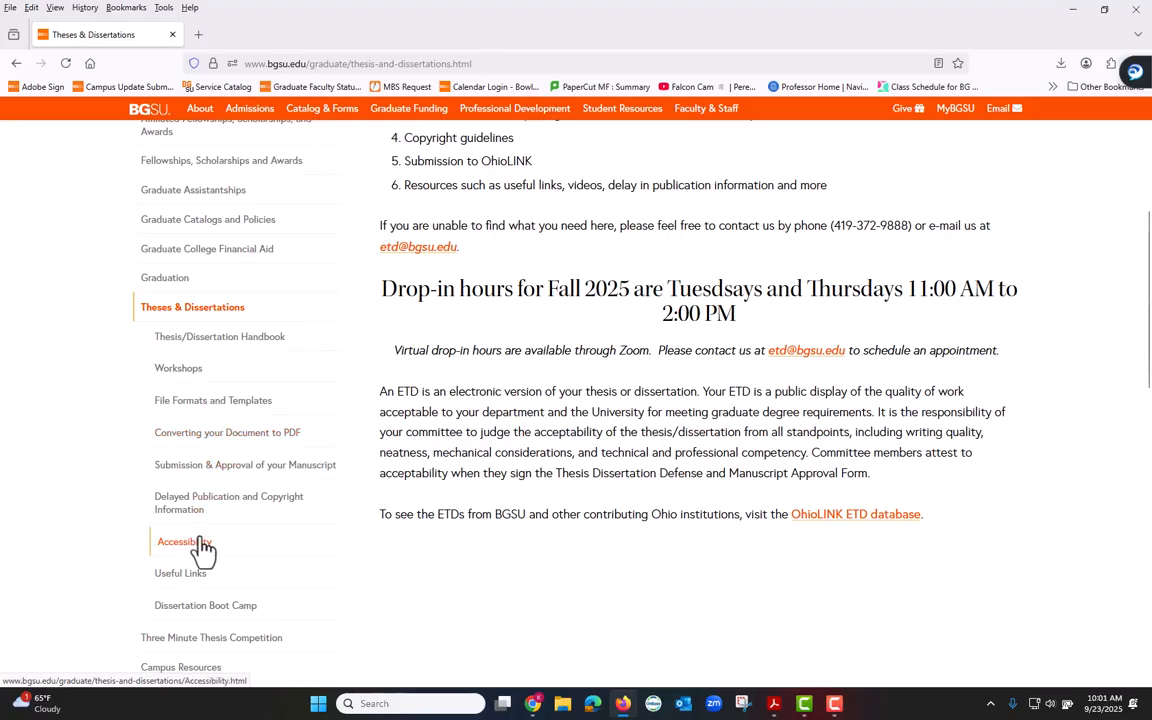
Open the Converting your Document to PDF page and find the post-conversion requirements and Acrobat instruction links
click(249, 440)
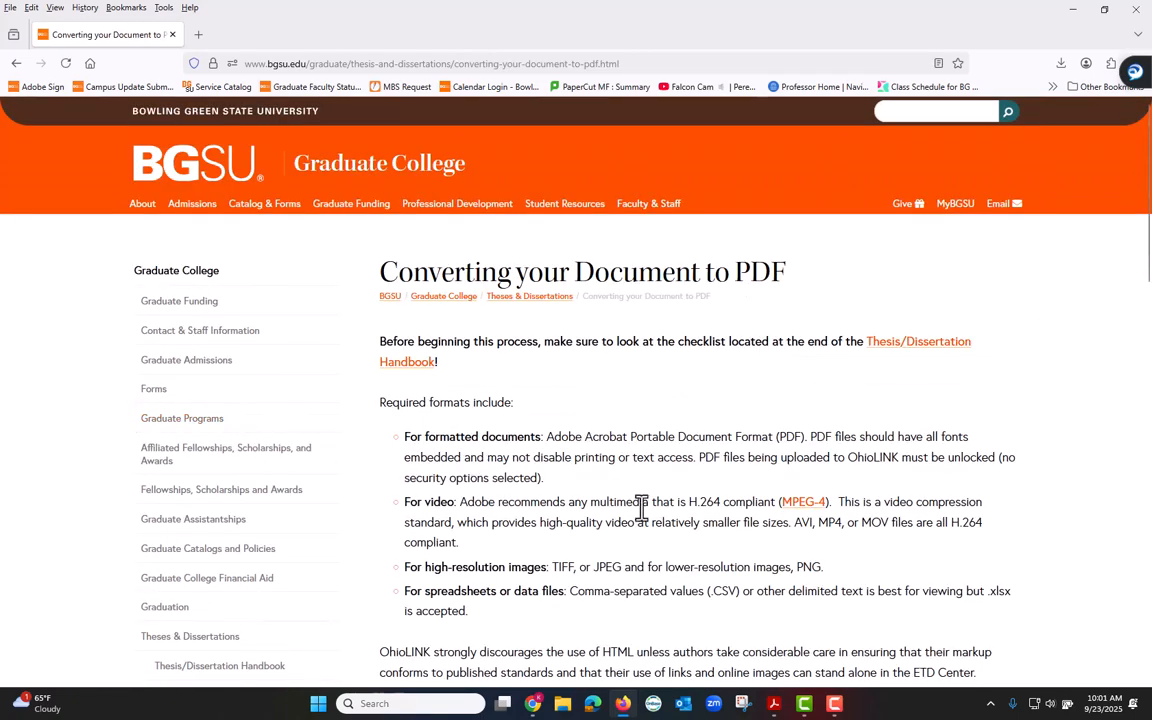
scroll(641, 508, down, 3)
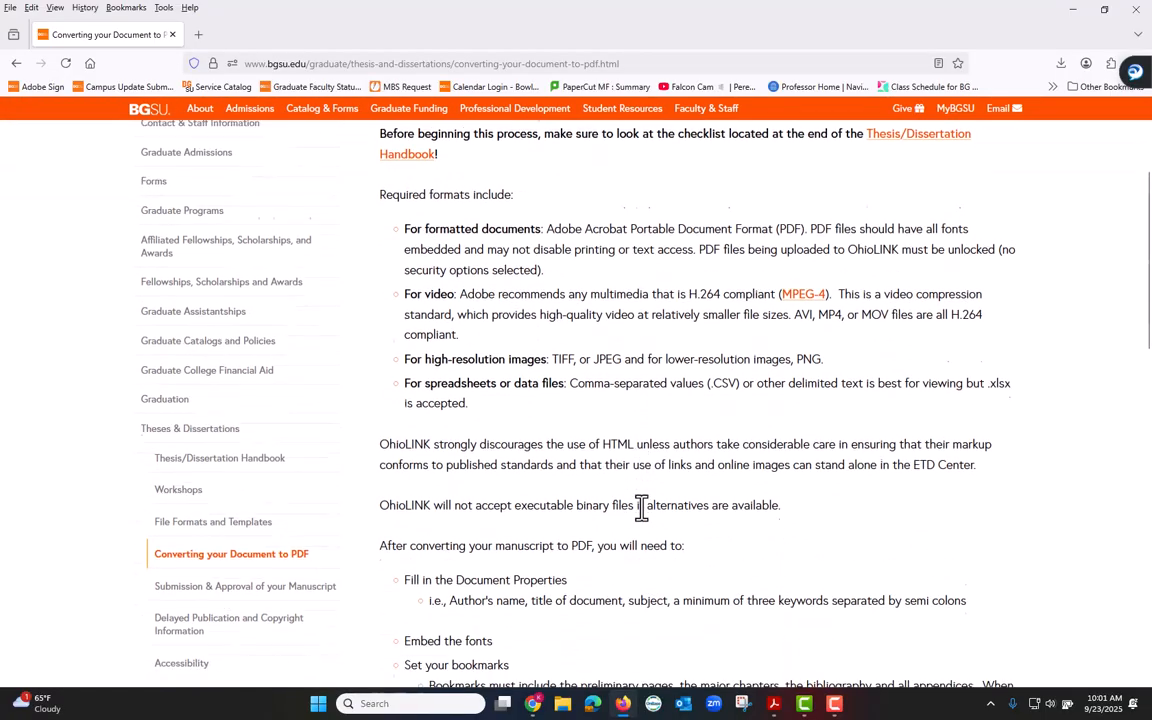
scroll(641, 508, down, 2)
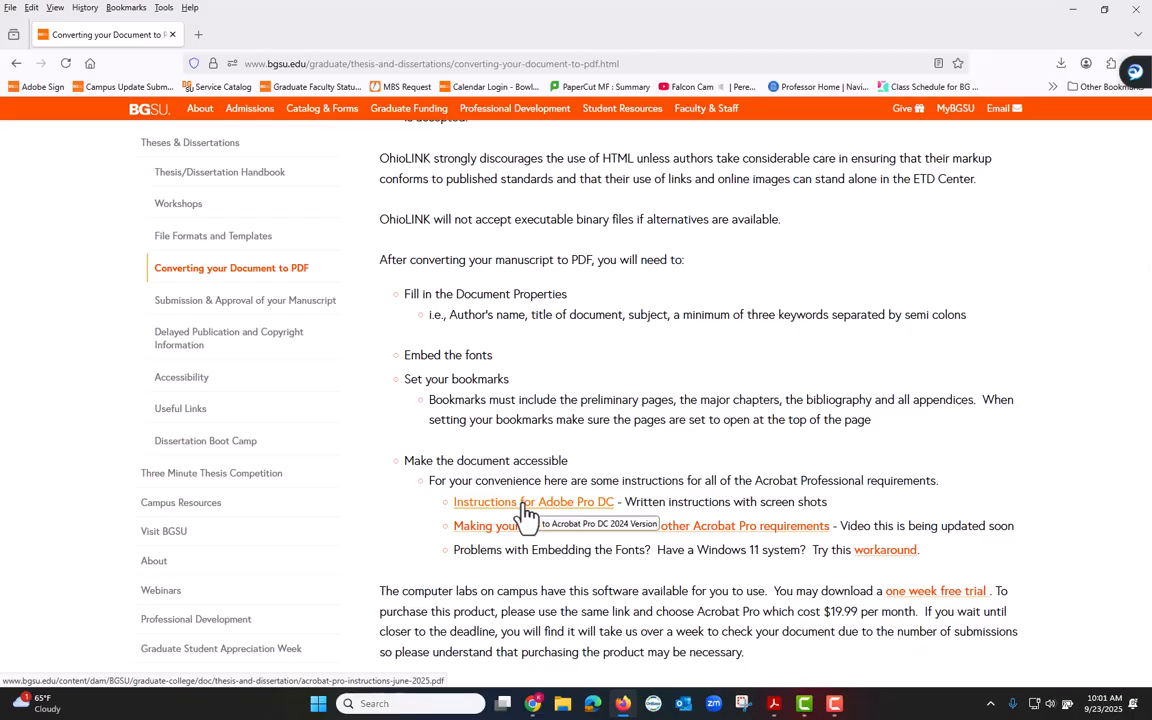
Switch to Acrobat's Acrobat Professional DC instructions PDF, show its bookmarks and view the Table of Contents
mouse_move(776, 706)
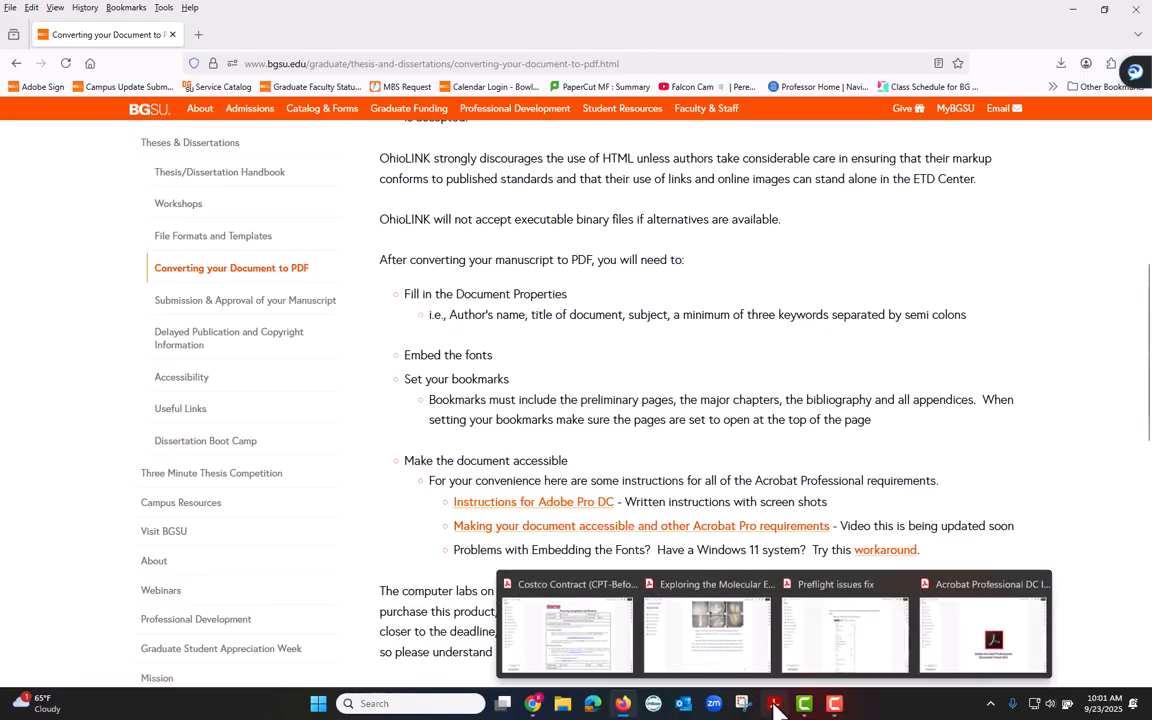
click(940, 666)
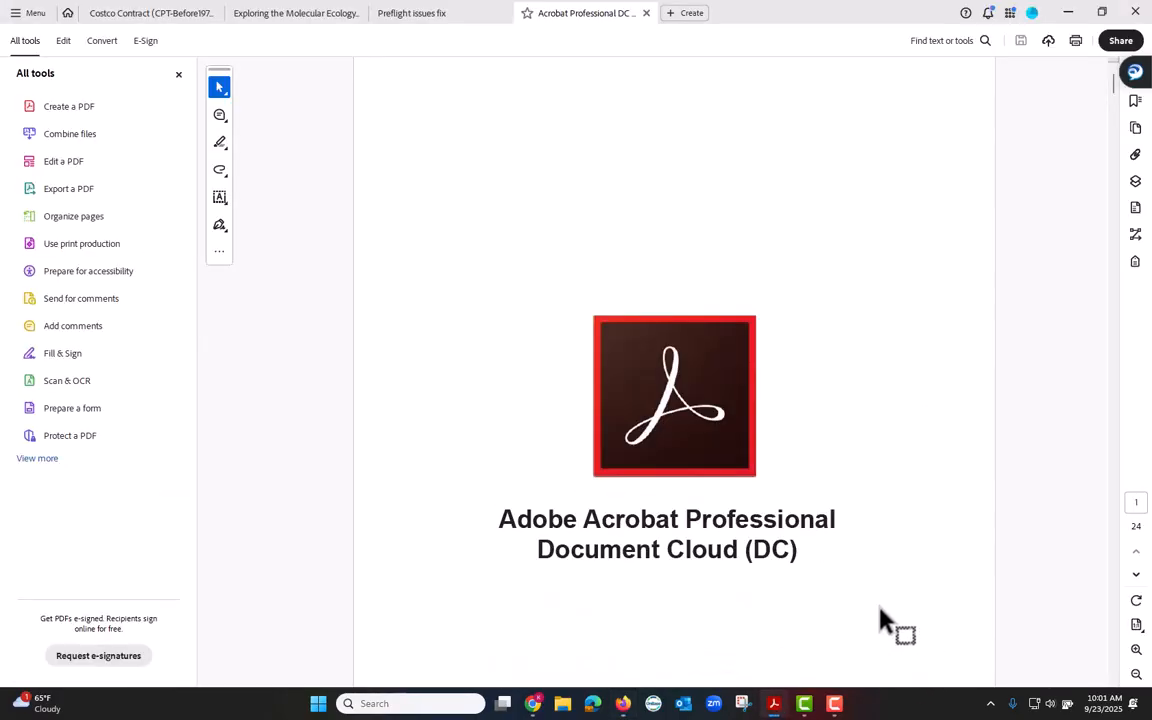
click(1135, 101)
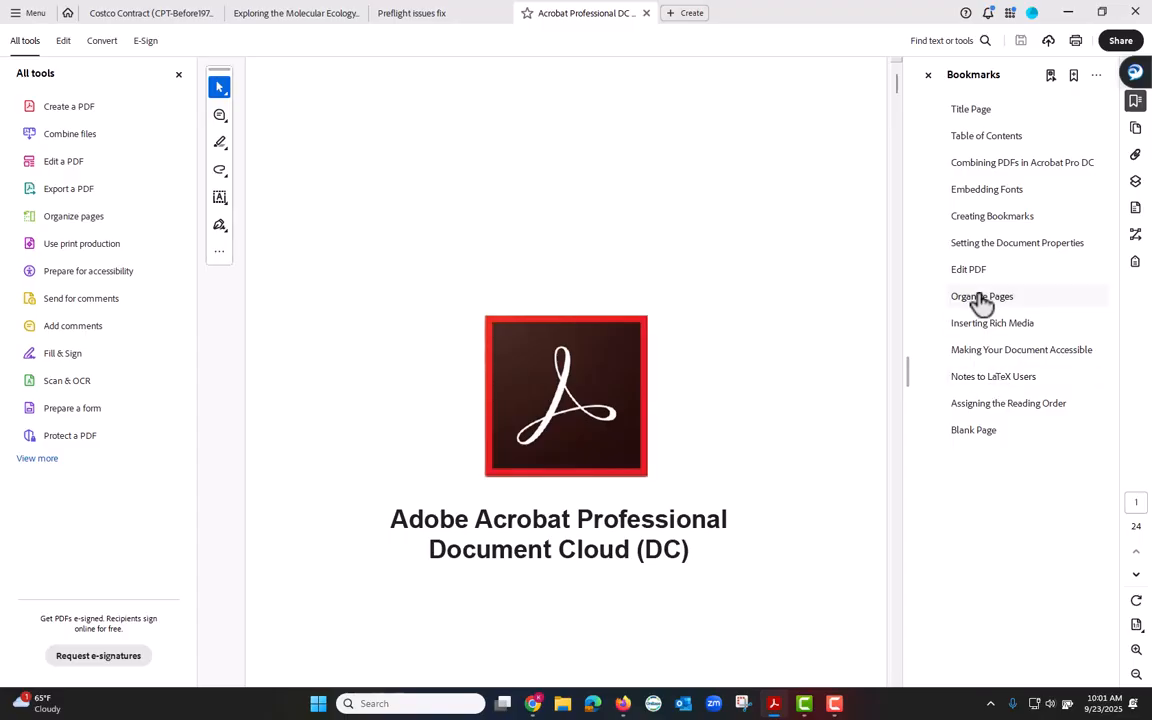
click(986, 140)
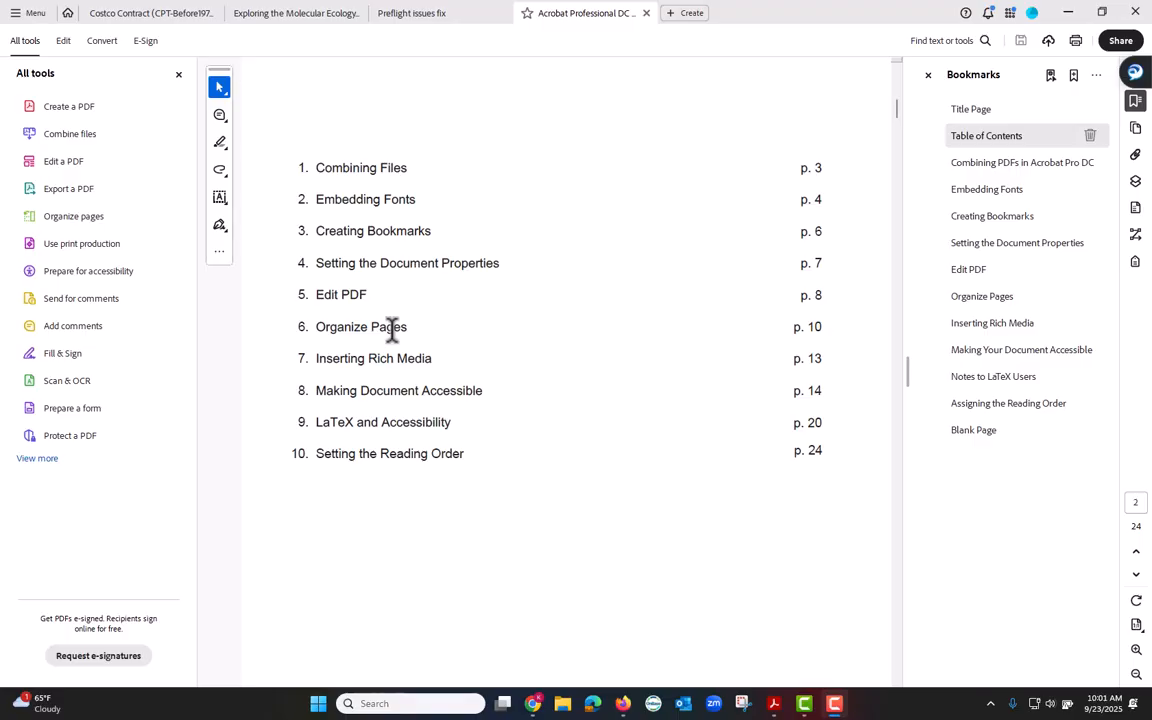
click(624, 703)
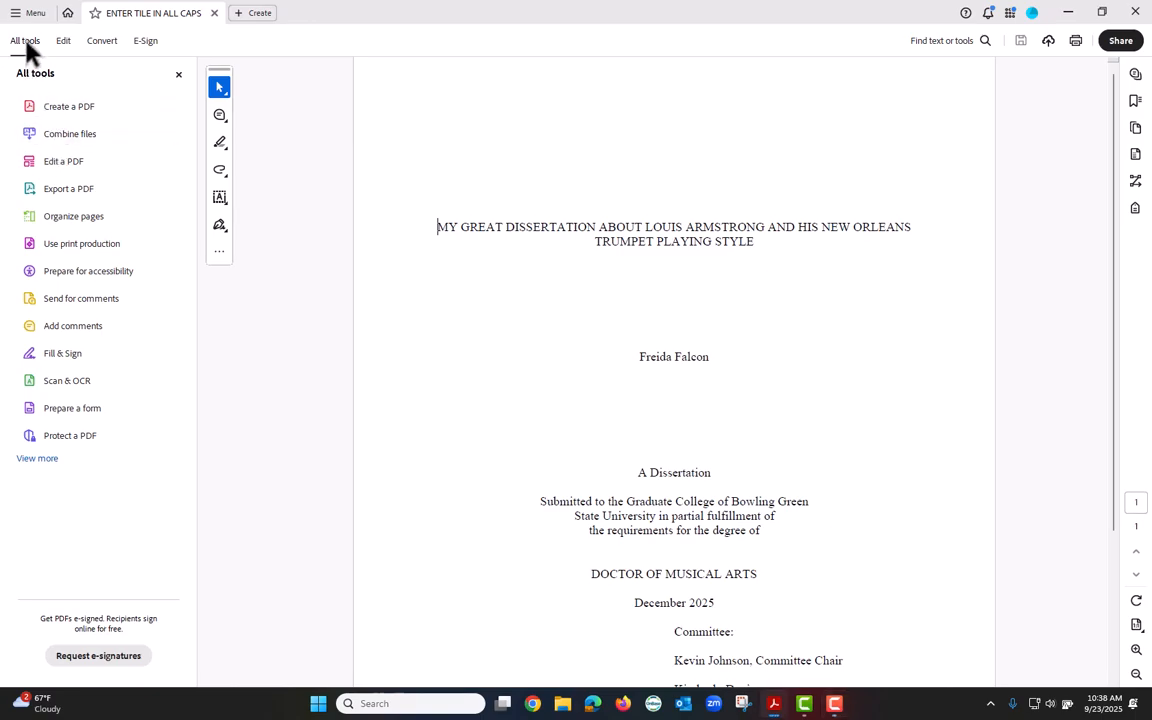
Start combining files and add test title page.pdf from the Desktop as the first file
click(48, 146)
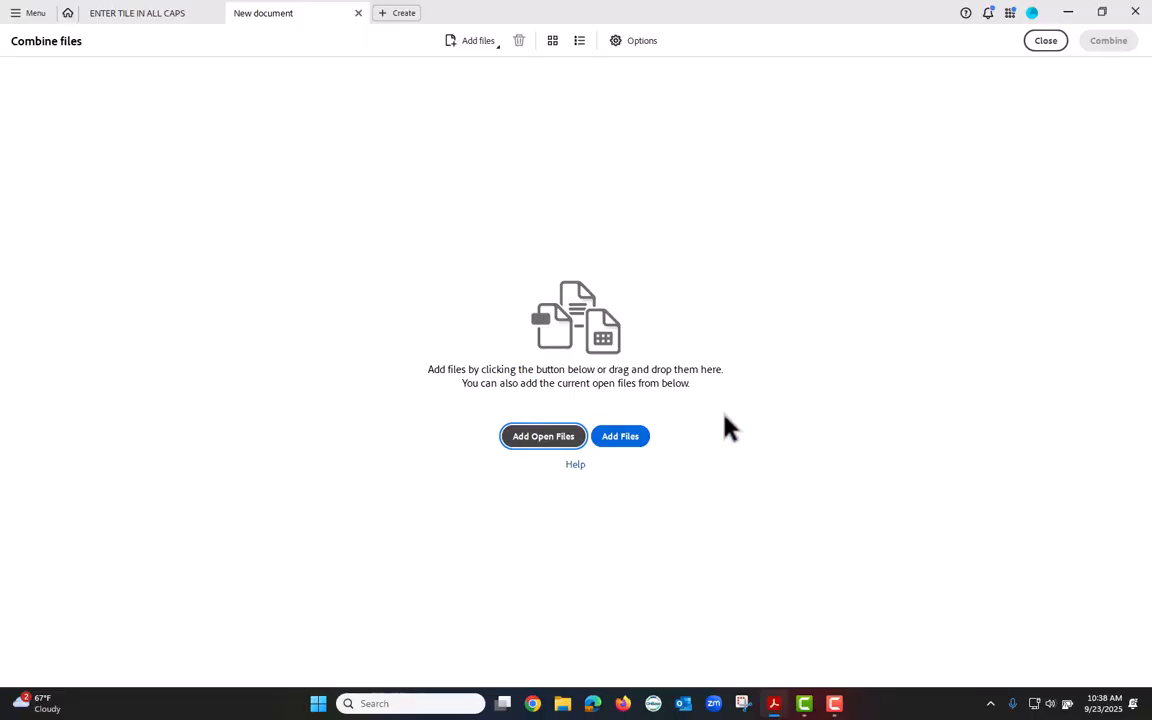
click(628, 441)
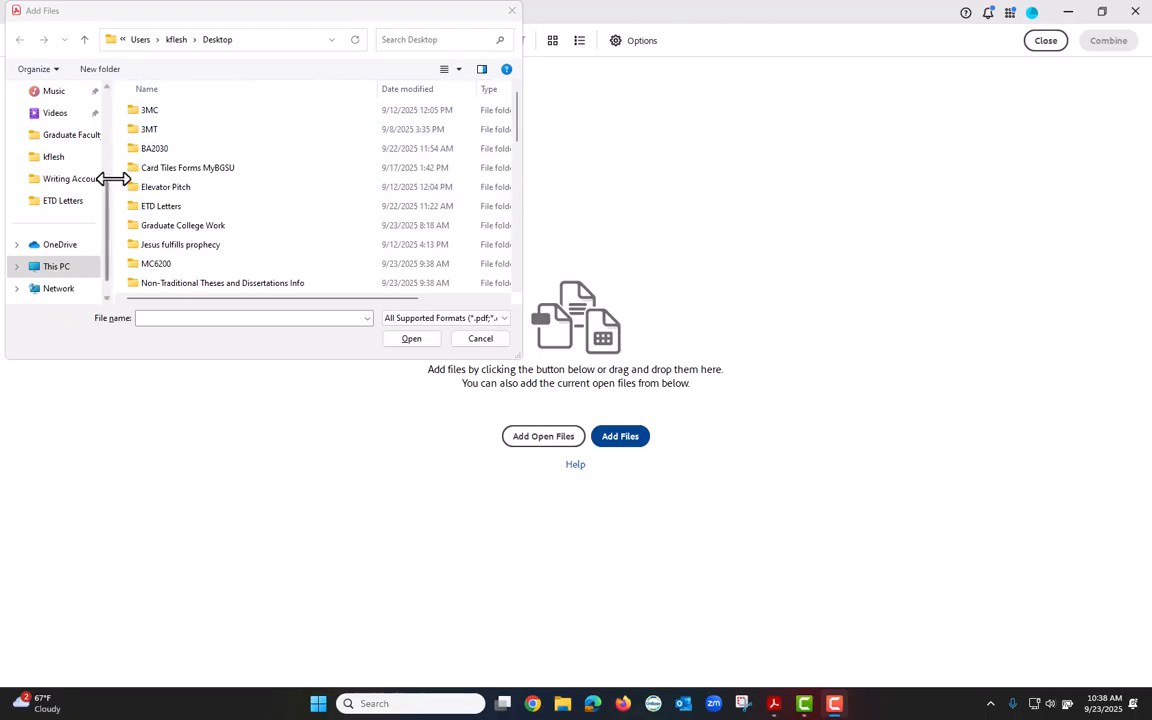
scroll(55, 196, up, 3)
click(60, 184)
scroll(257, 180, down, 5)
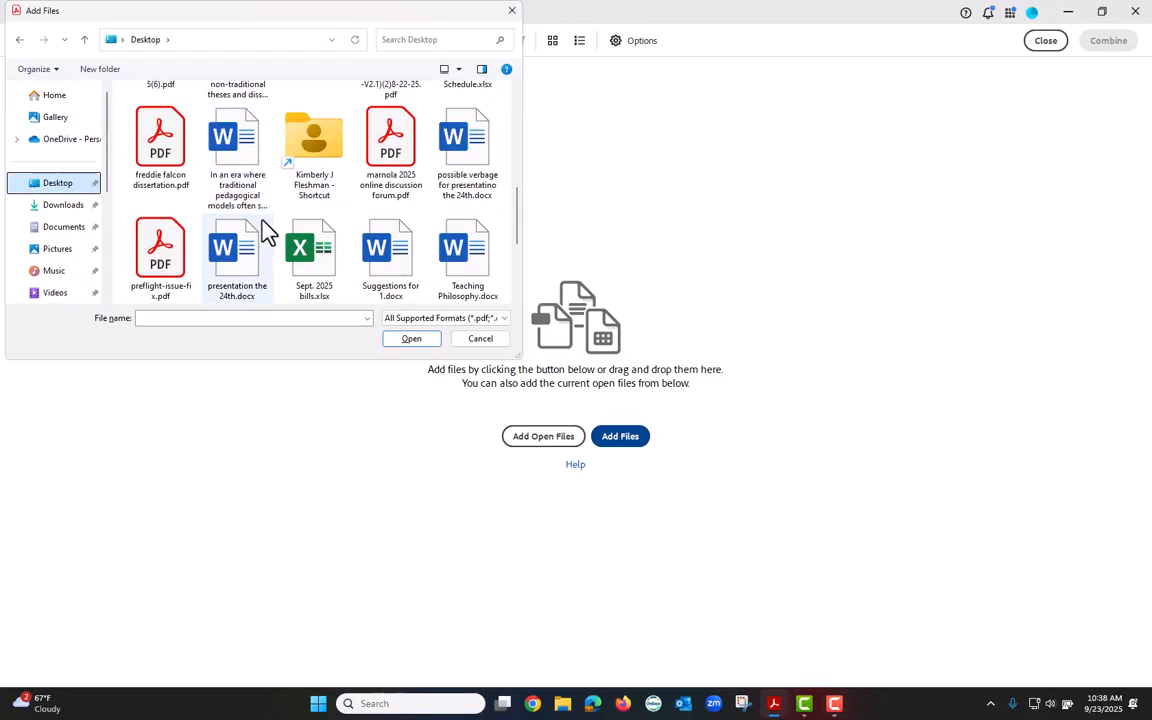
scroll(240, 240, down, 1)
click(390, 250)
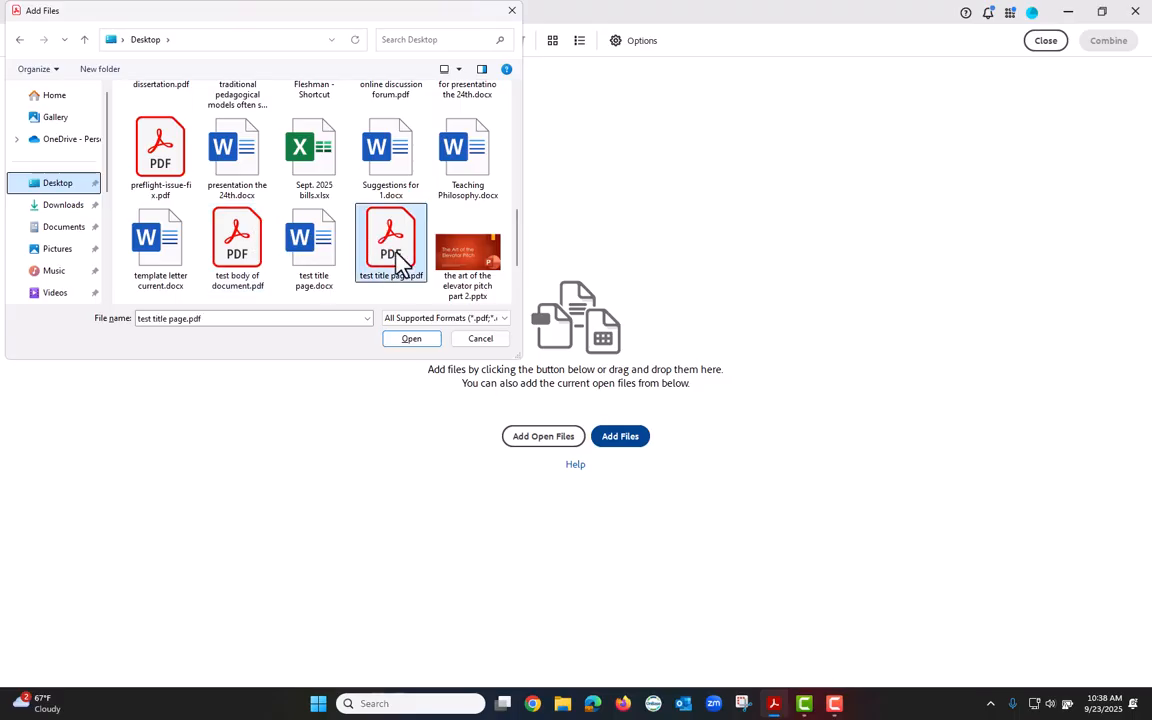
click(413, 339)
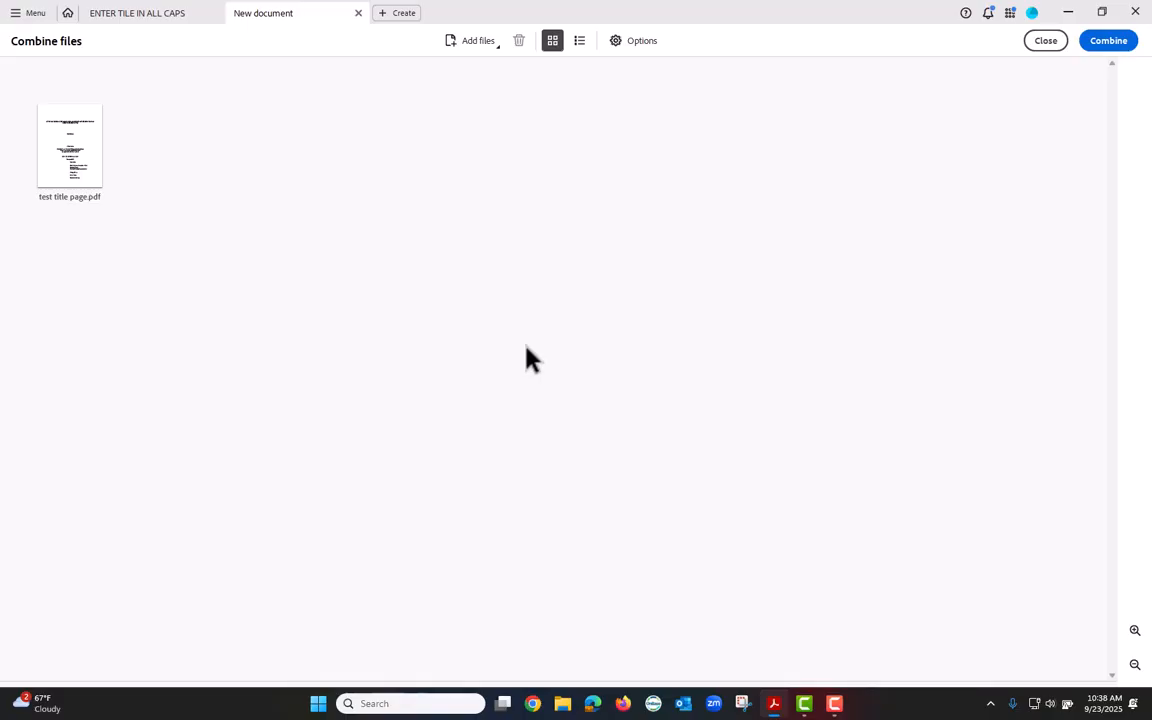
Add test body of document.pdf from the Desktop to the files being combined
click(476, 42)
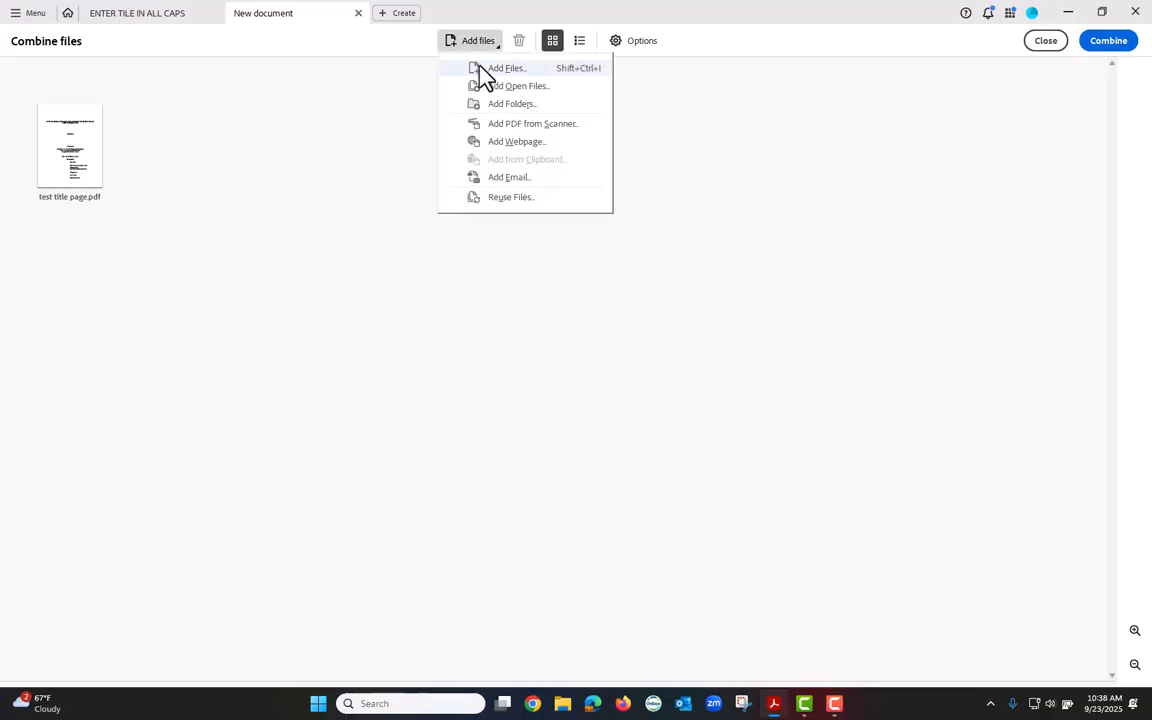
click(490, 68)
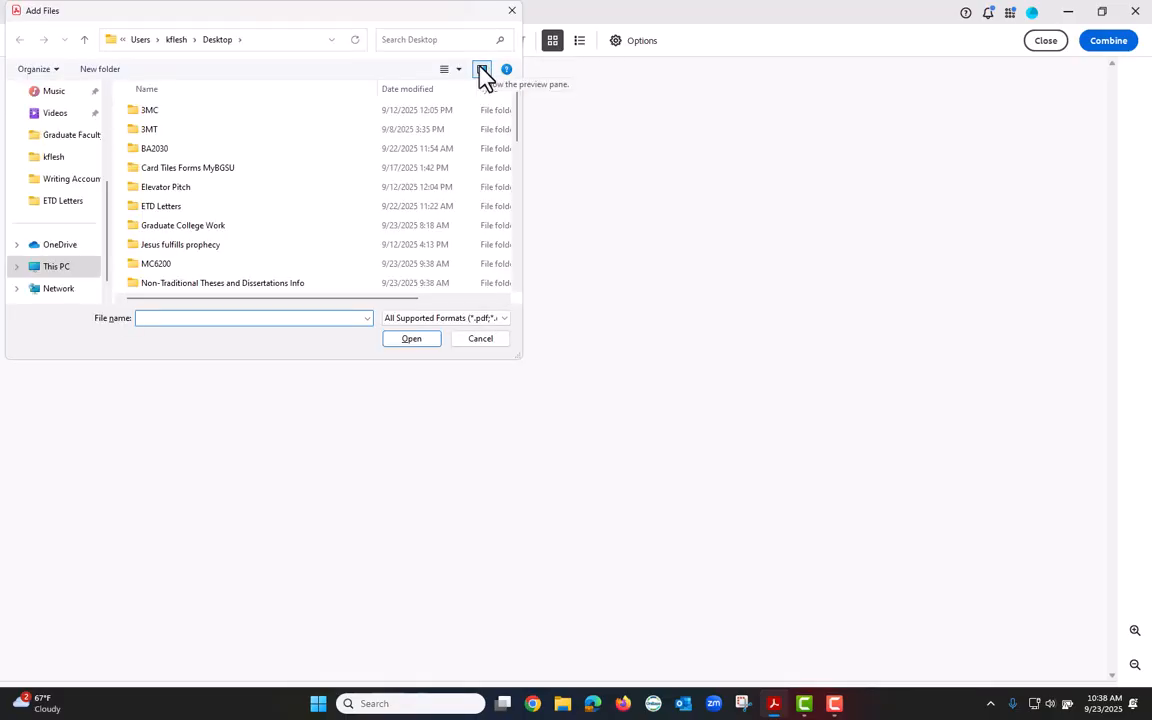
scroll(57, 170, up, 3)
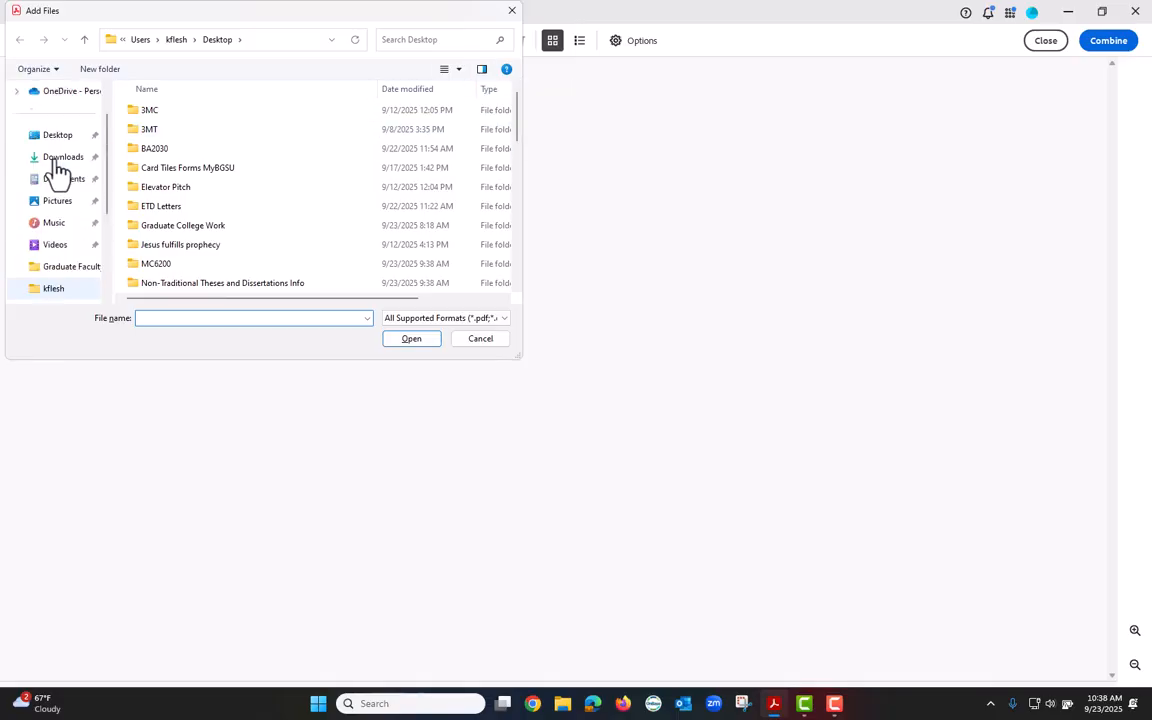
click(57, 135)
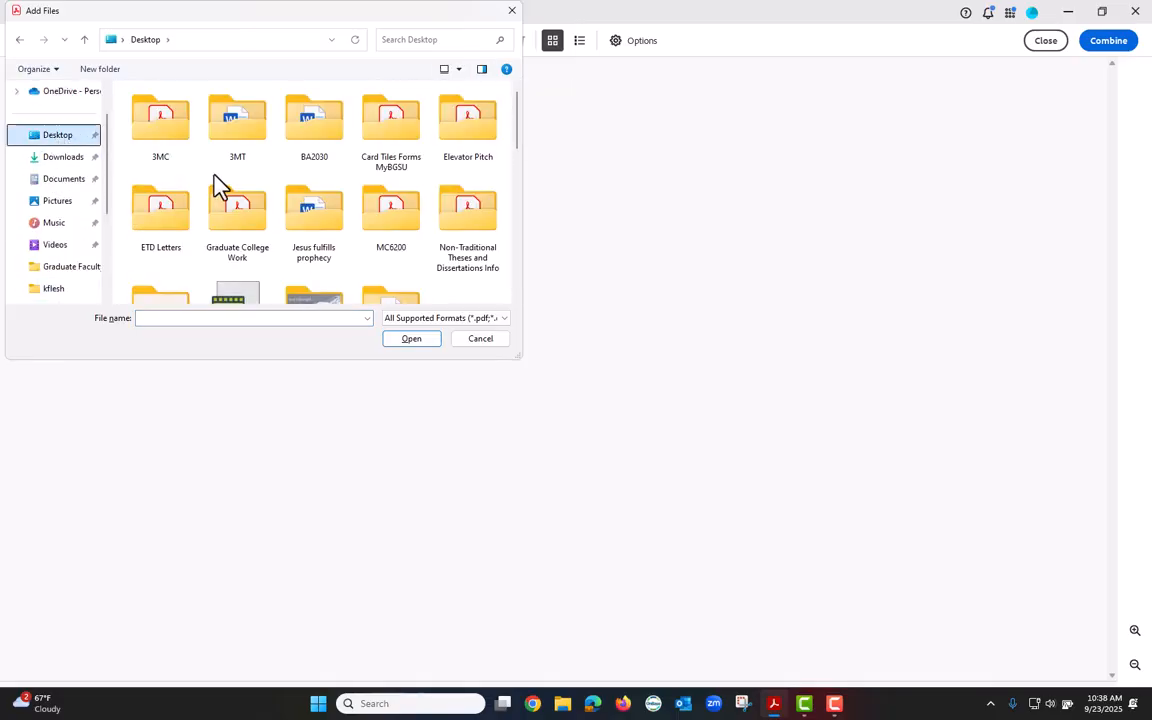
scroll(219, 190, down, 3)
scroll(235, 220, down, 5)
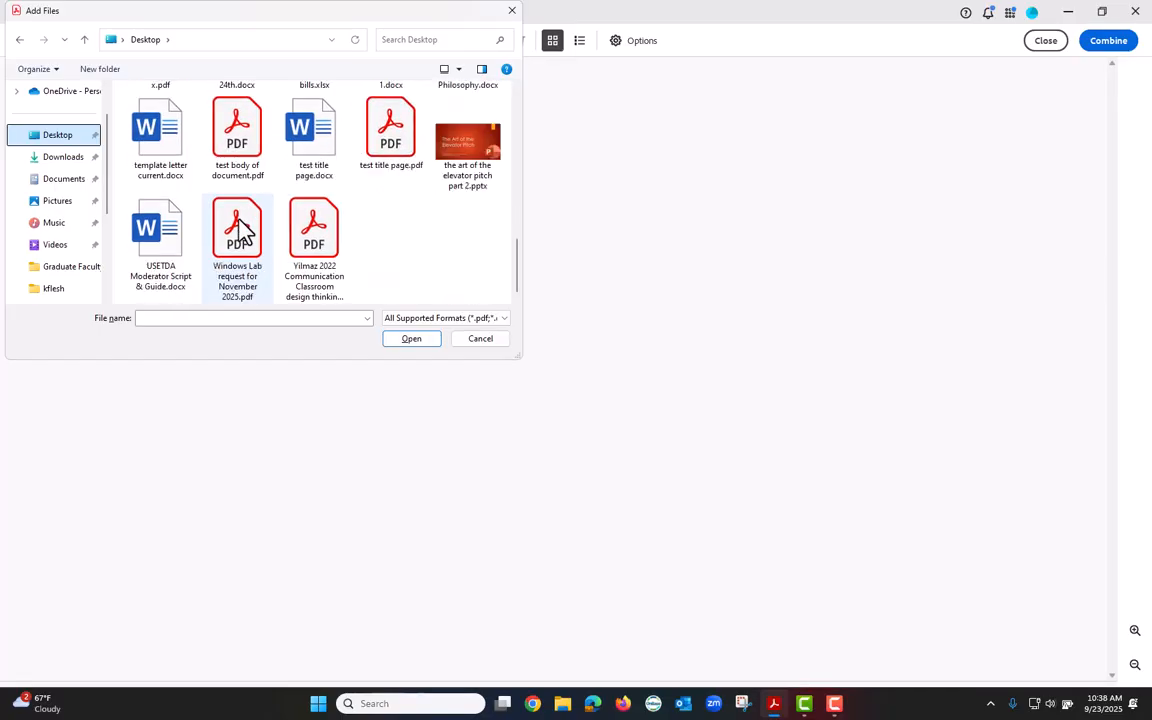
click(245, 150)
click(405, 338)
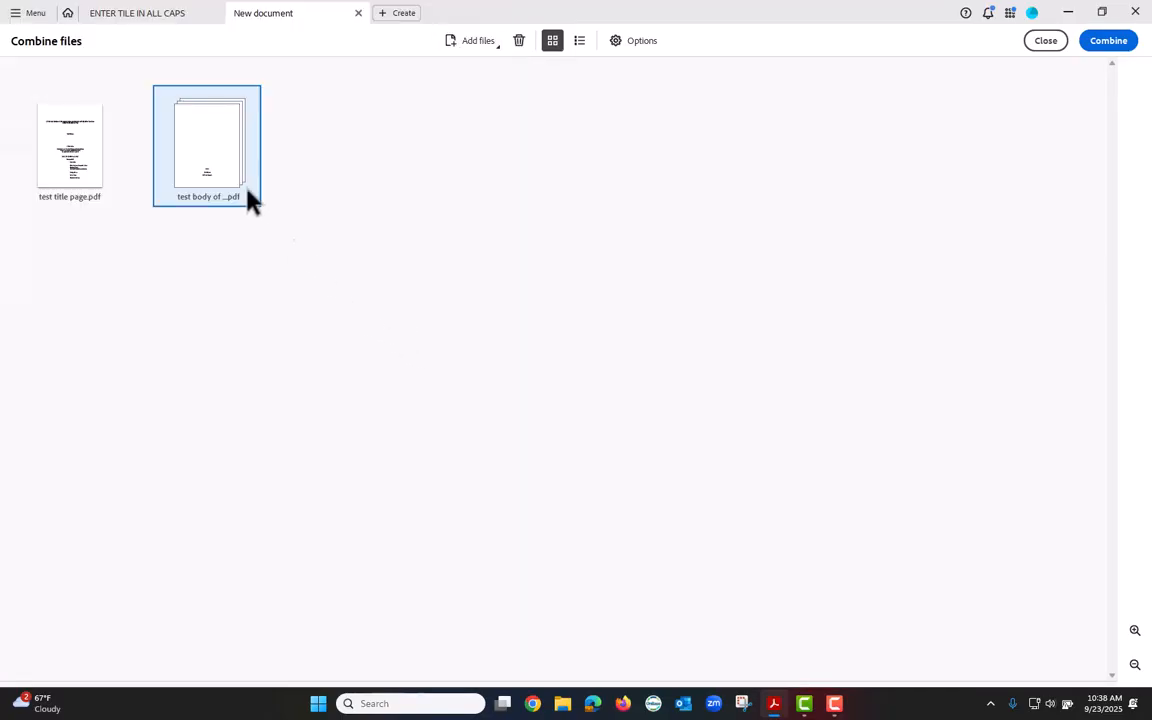
Add the approved consent letter PDF from the Desktop as the third file and combine all three into one PDF
click(478, 45)
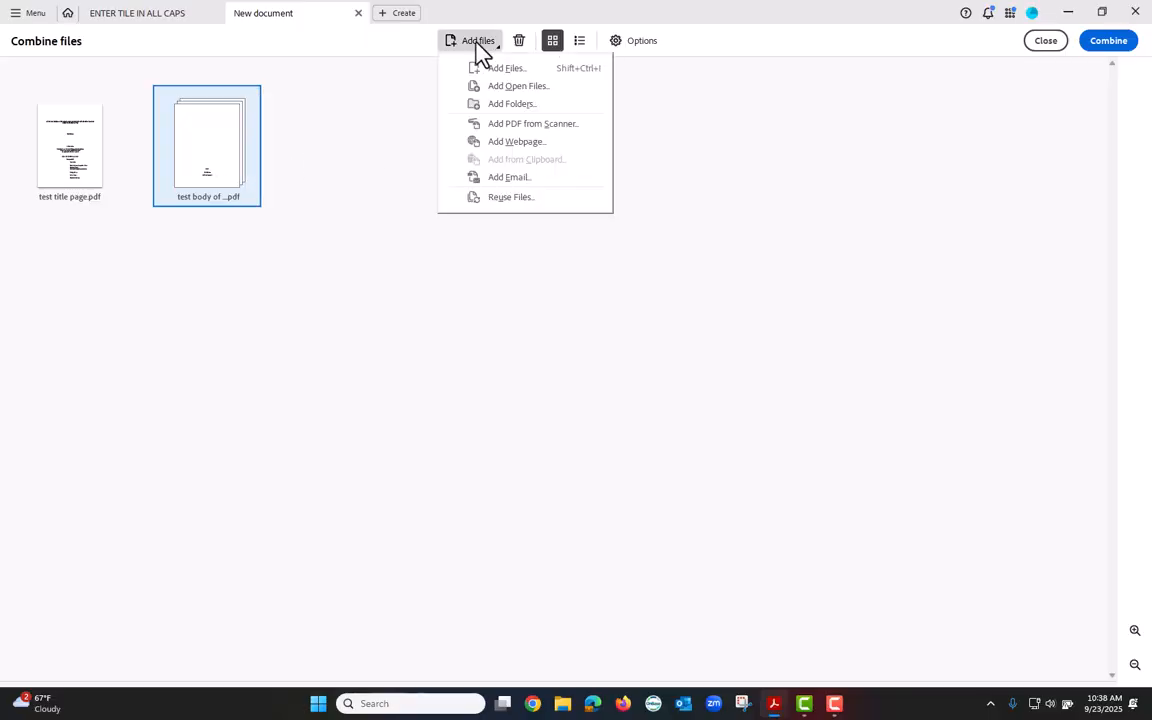
click(483, 67)
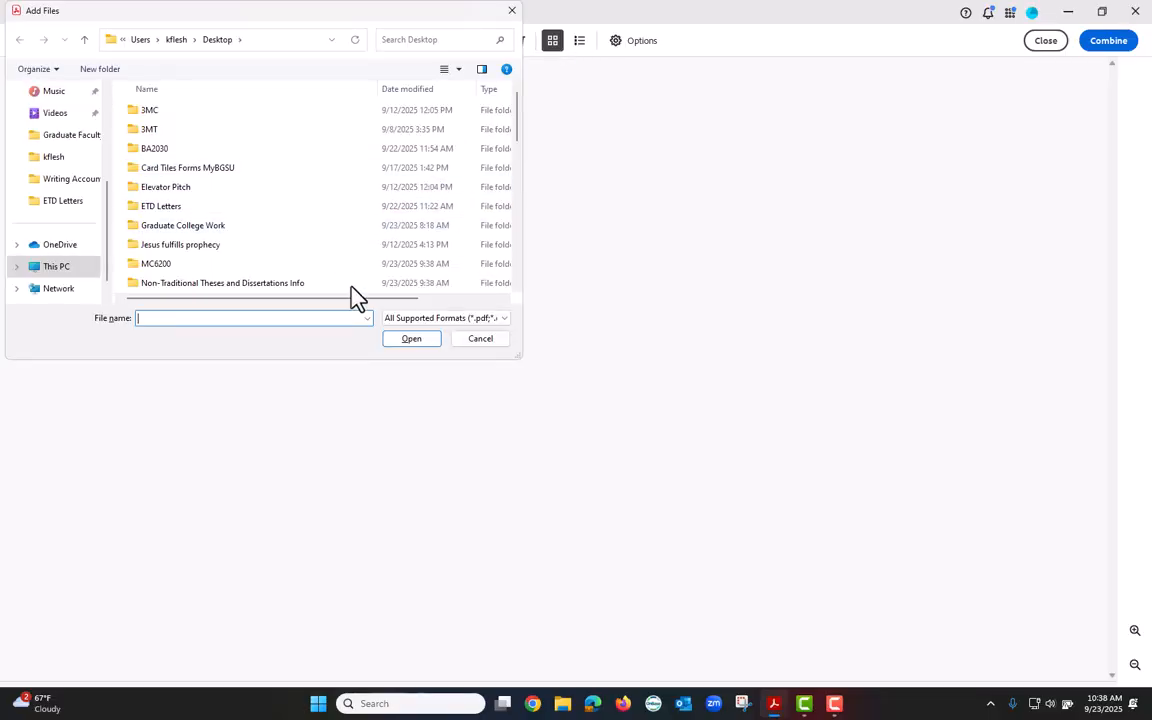
click(72, 138)
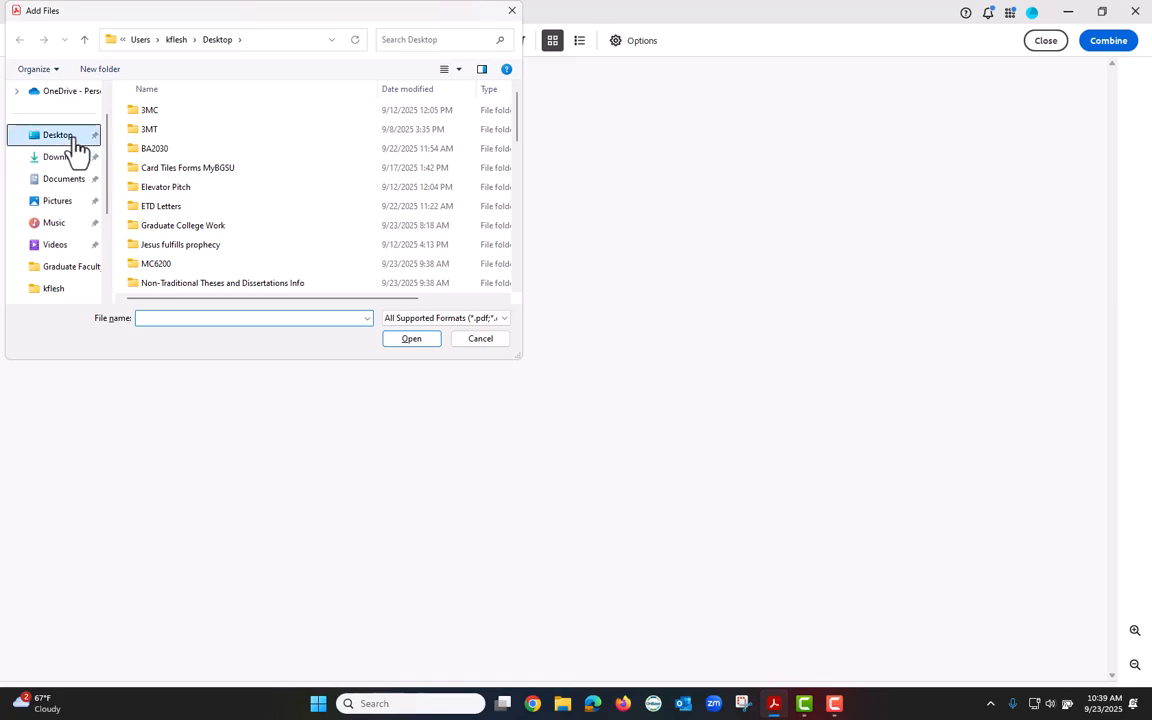
scroll(295, 224, down, 5)
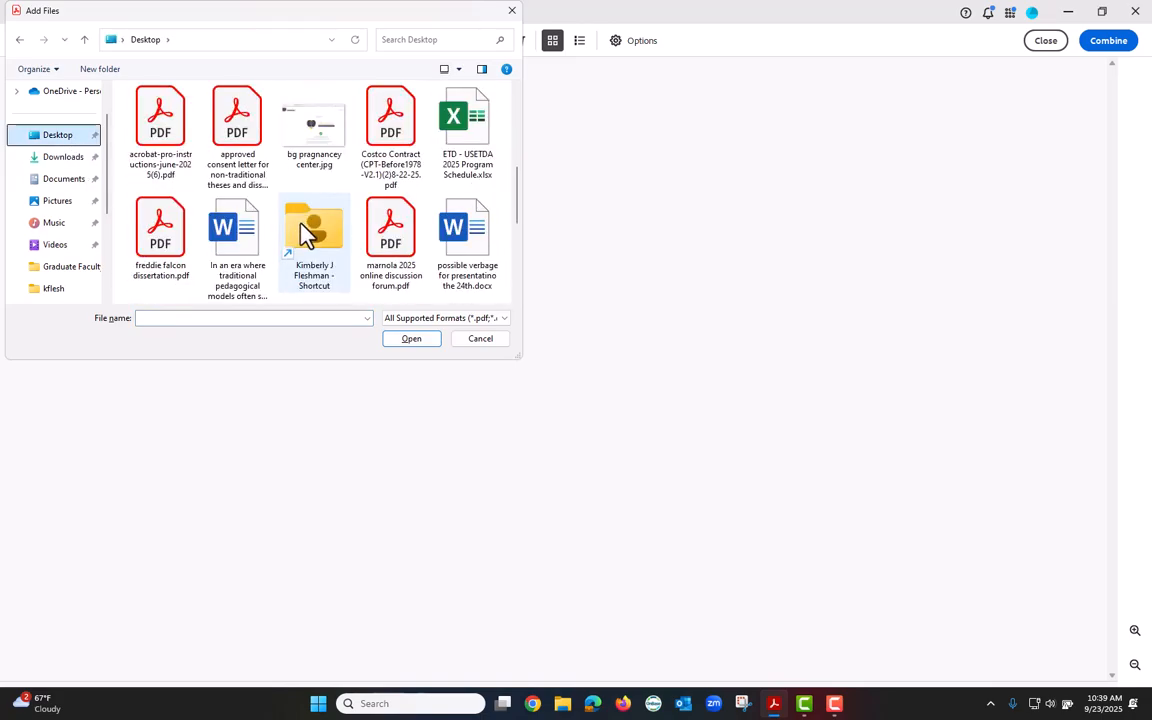
scroll(303, 231, down, 1)
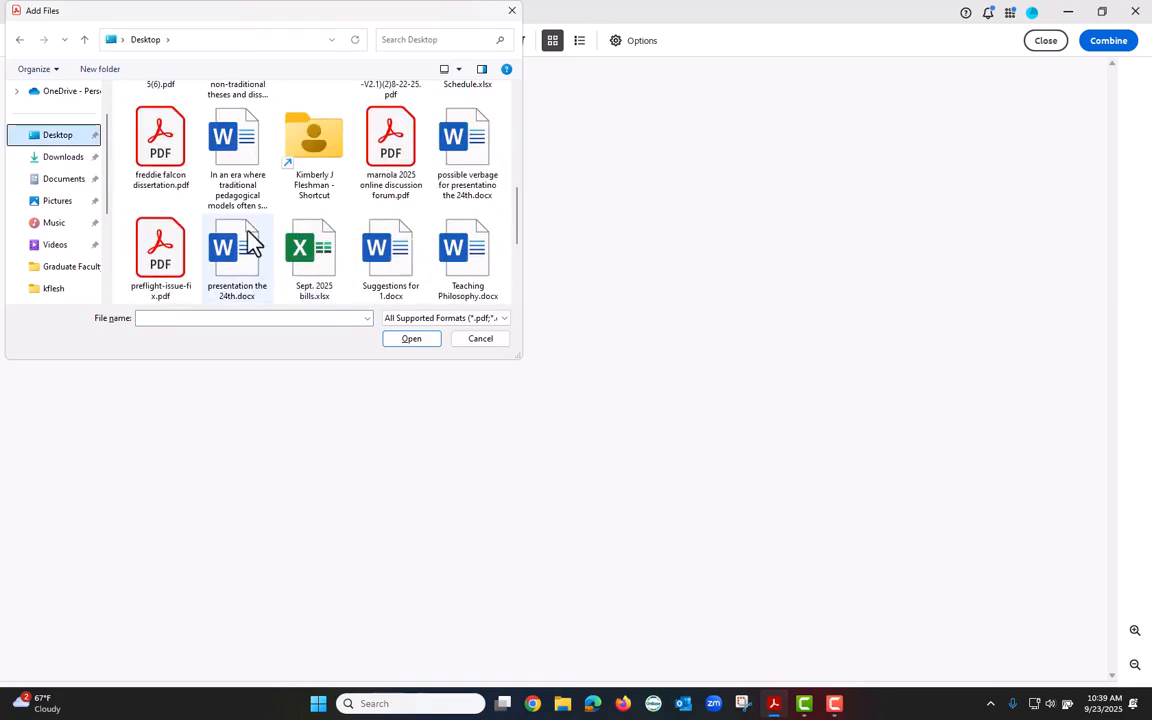
scroll(370, 220, down, 2)
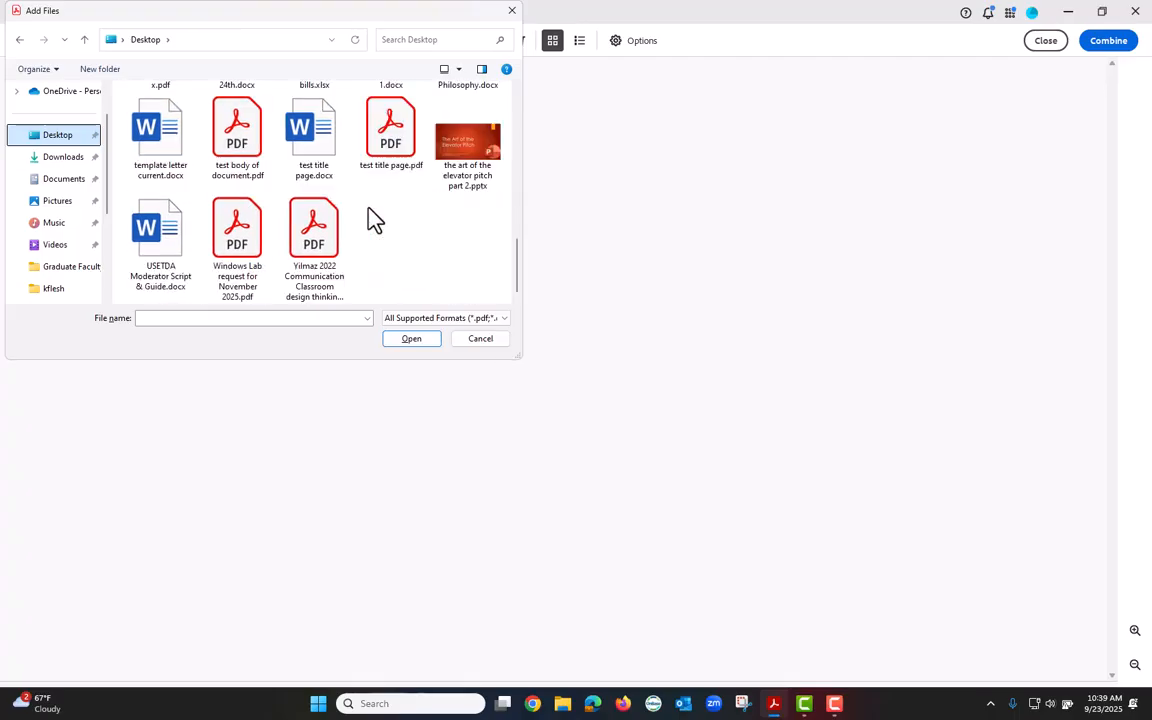
double_click(314, 228)
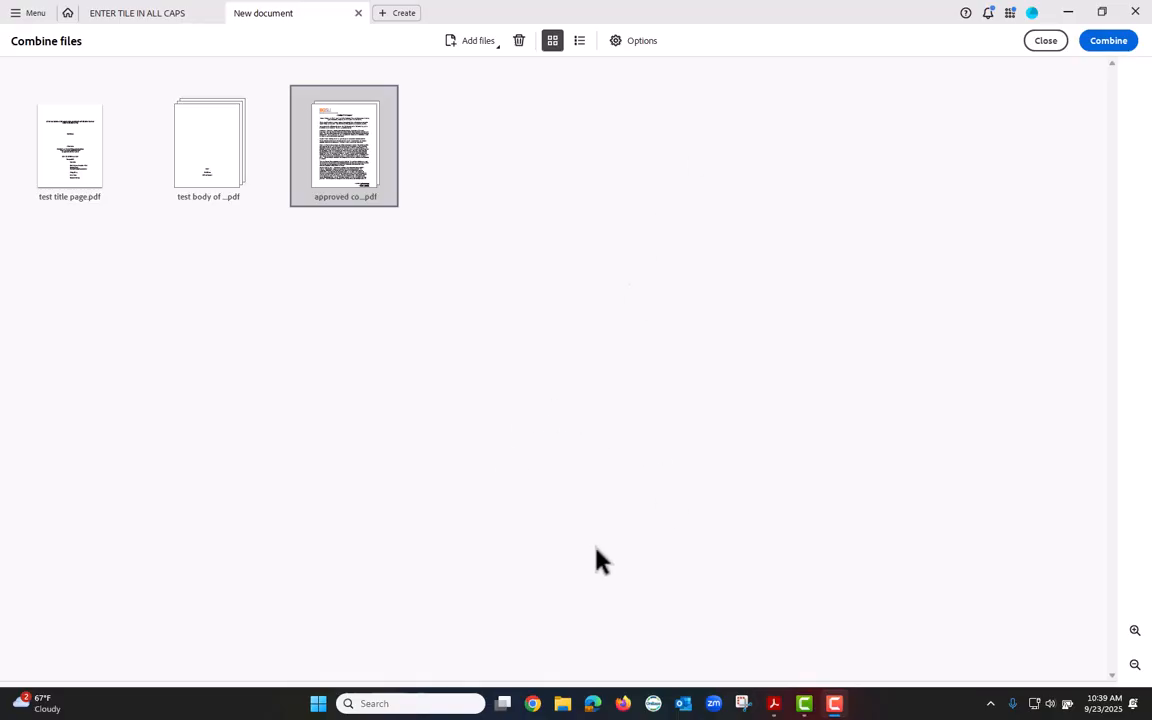
click(1108, 48)
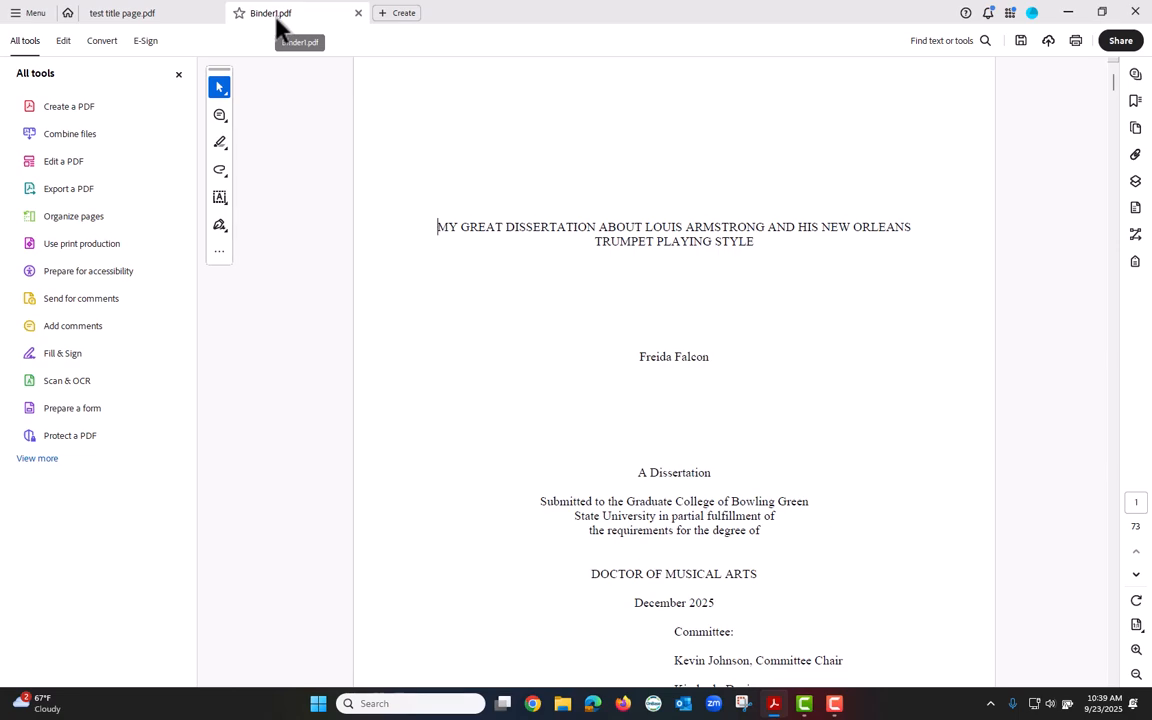
Save the combined PDF to the Desktop under the file name Falcon dissertation 9-23-25
click(23, 14)
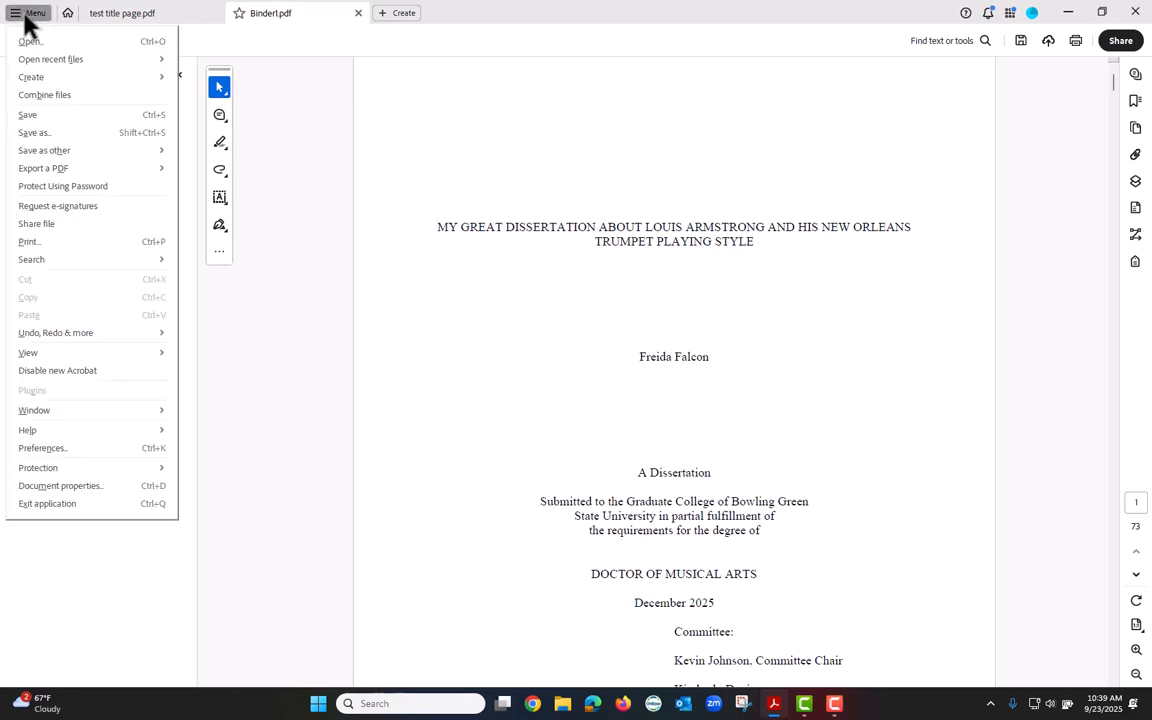
click(45, 136)
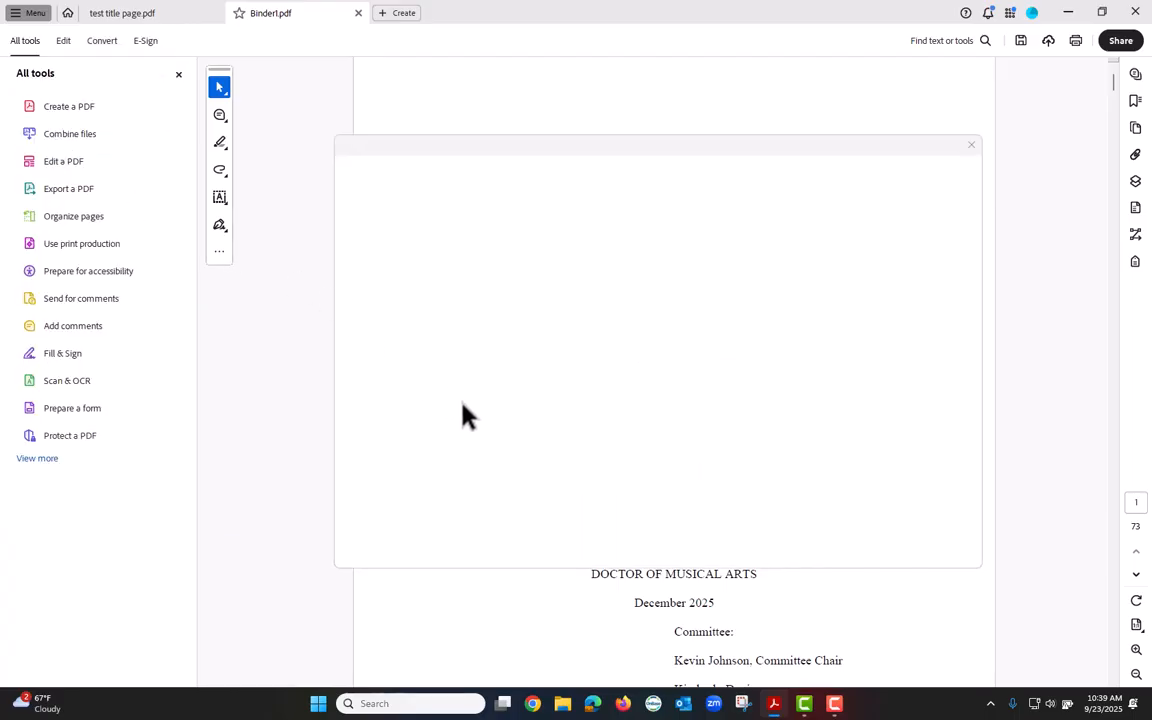
click(560, 330)
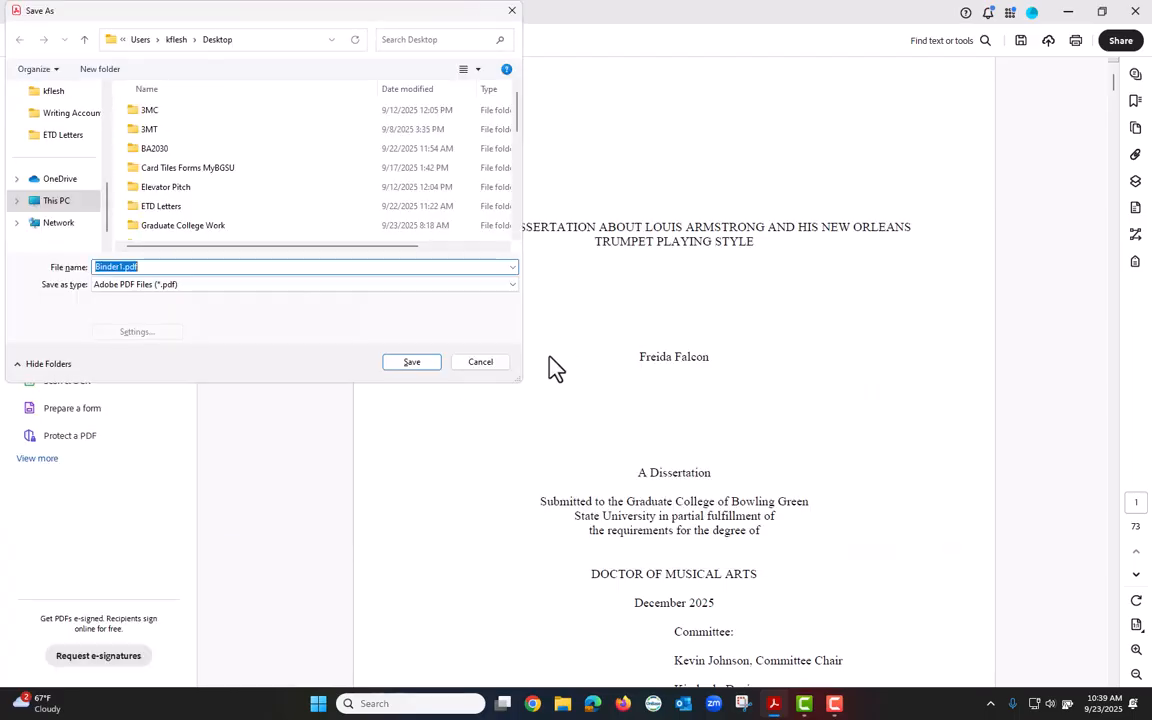
scroll(75, 220, up, 3)
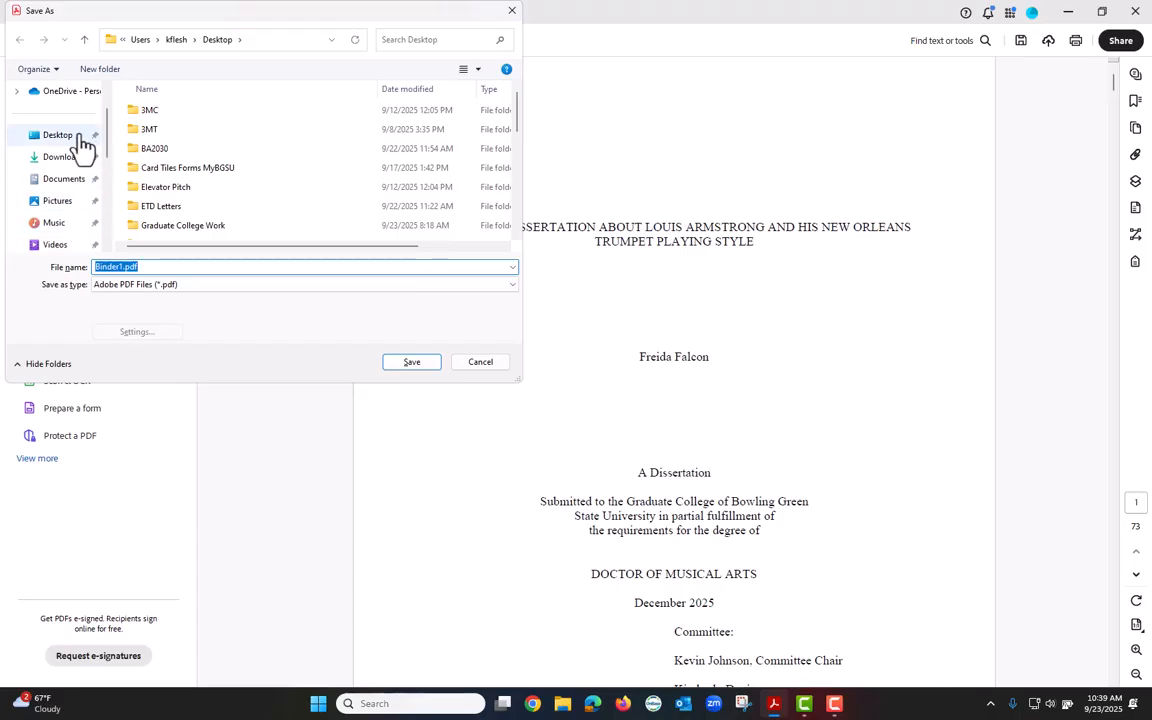
click(80, 145)
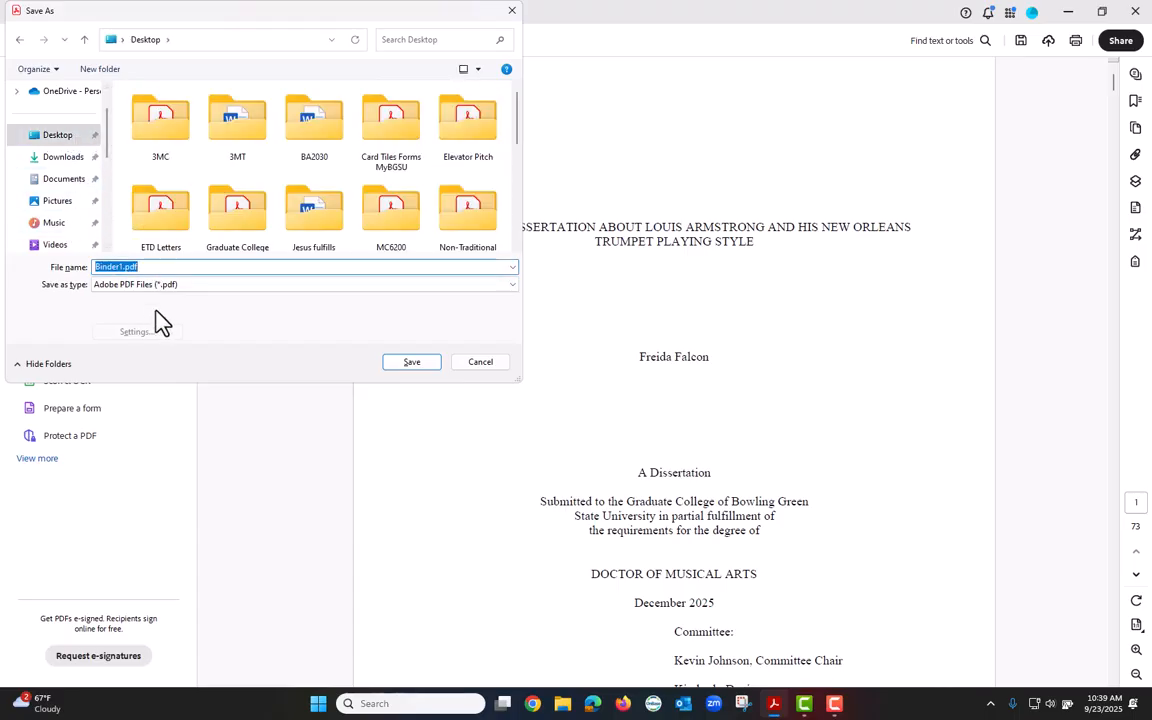
text(Falcon dissertation)
text(9)
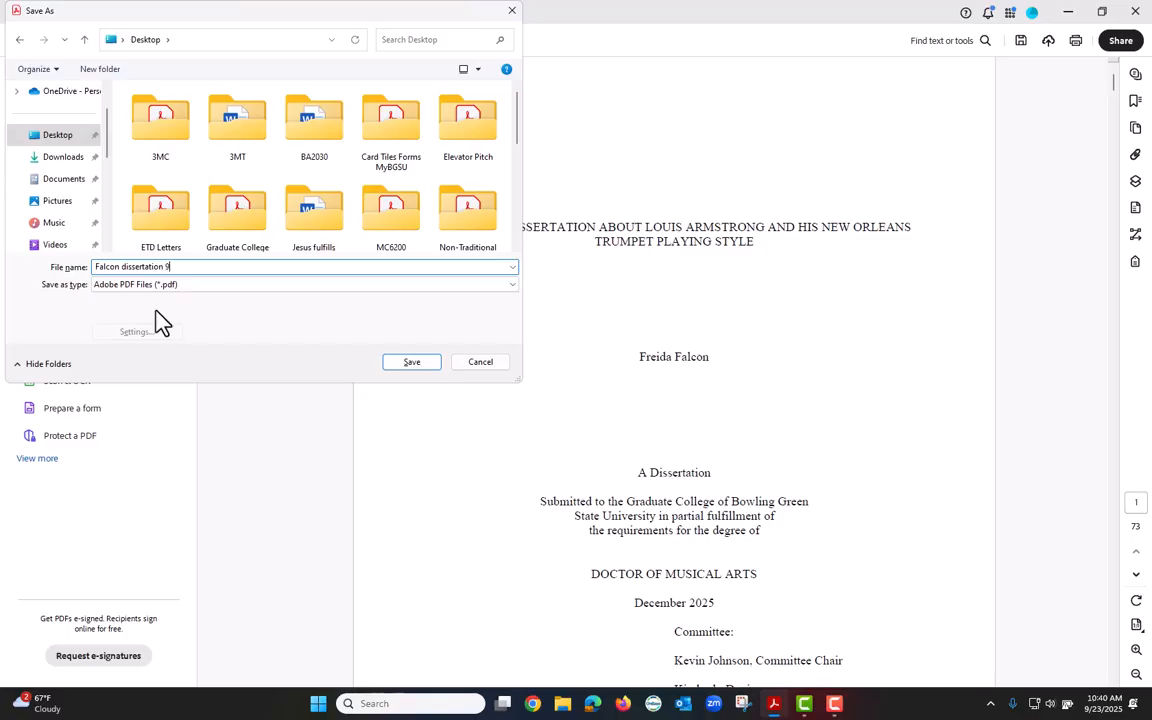
text(-23-25)
click(408, 364)
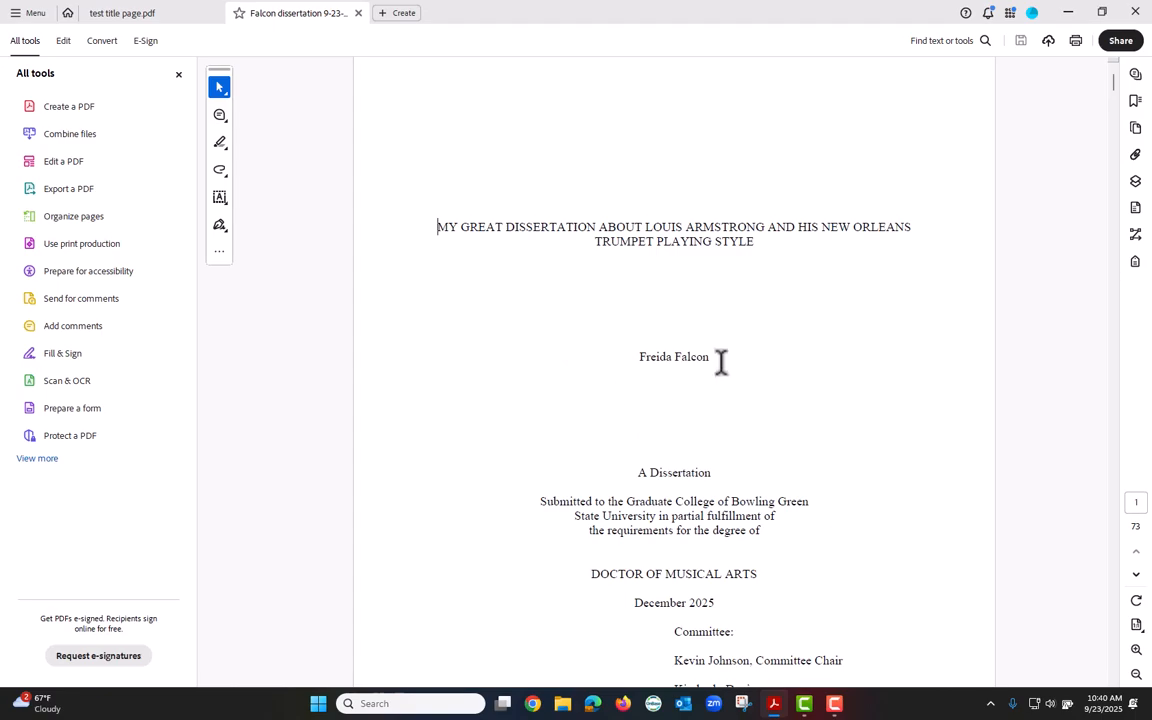
Examine the combined PDF from the title page through the front matter and appendices to the consent document at the end
scroll(585, 318, down, 8)
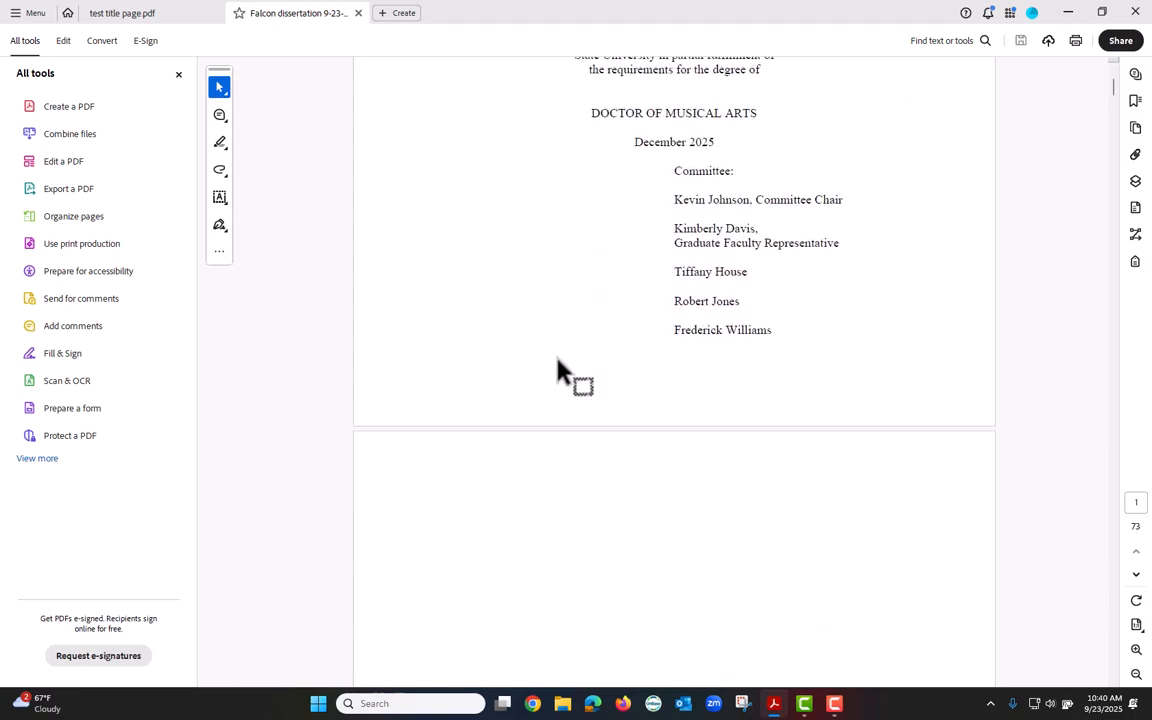
scroll(557, 370, down, 5)
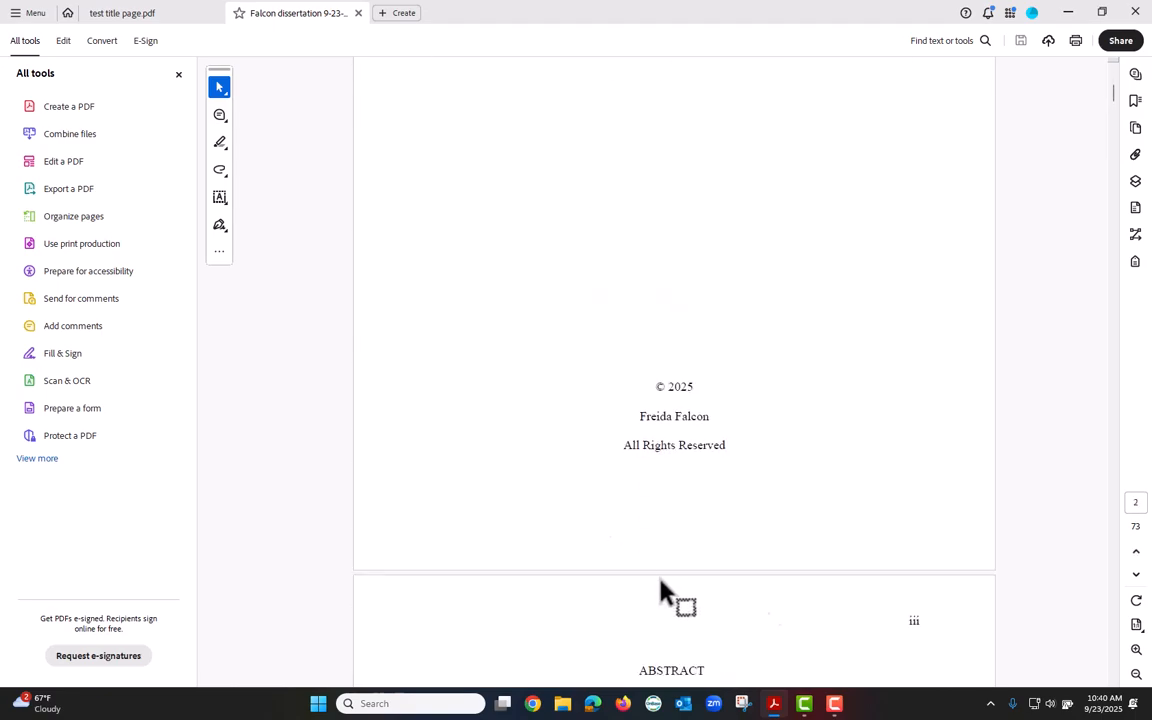
scroll(710, 445, down, 5)
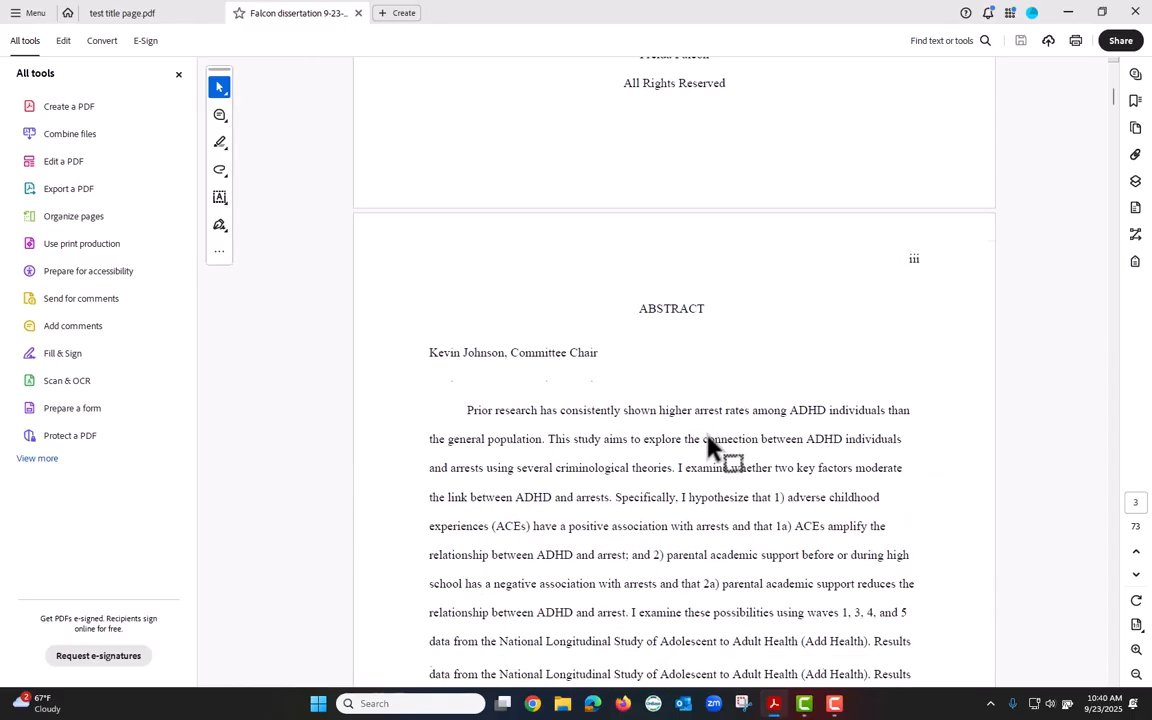
scroll(708, 437, down, 12)
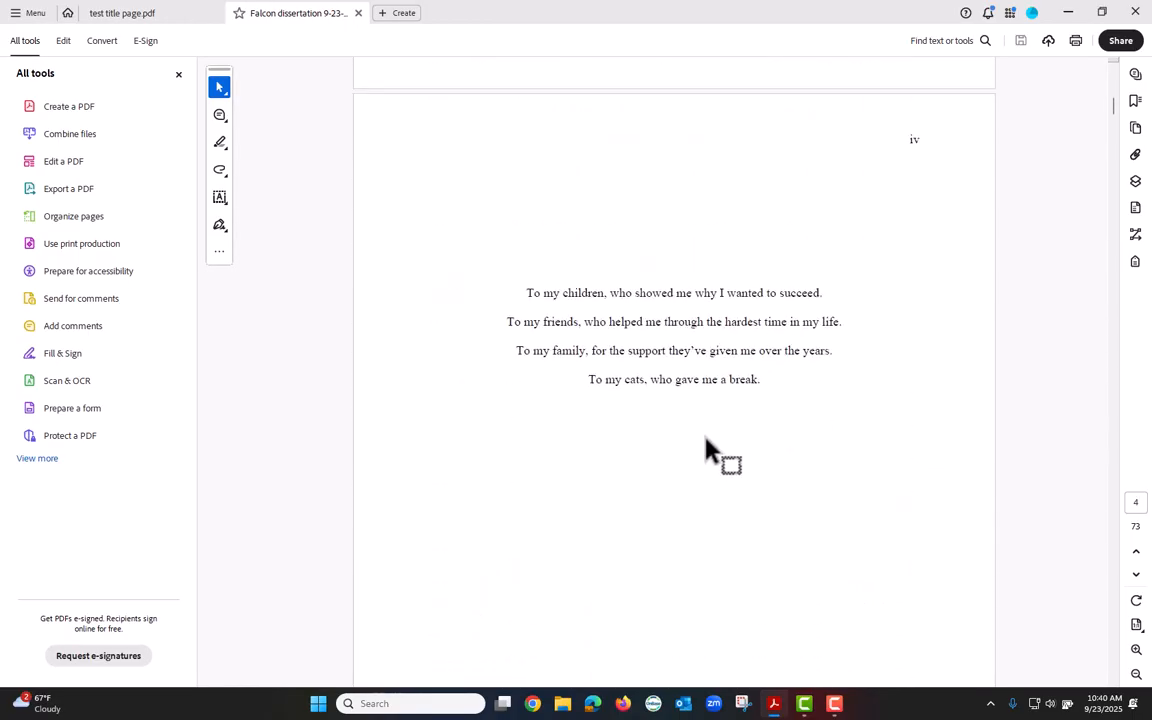
scroll(705, 450, down, 10)
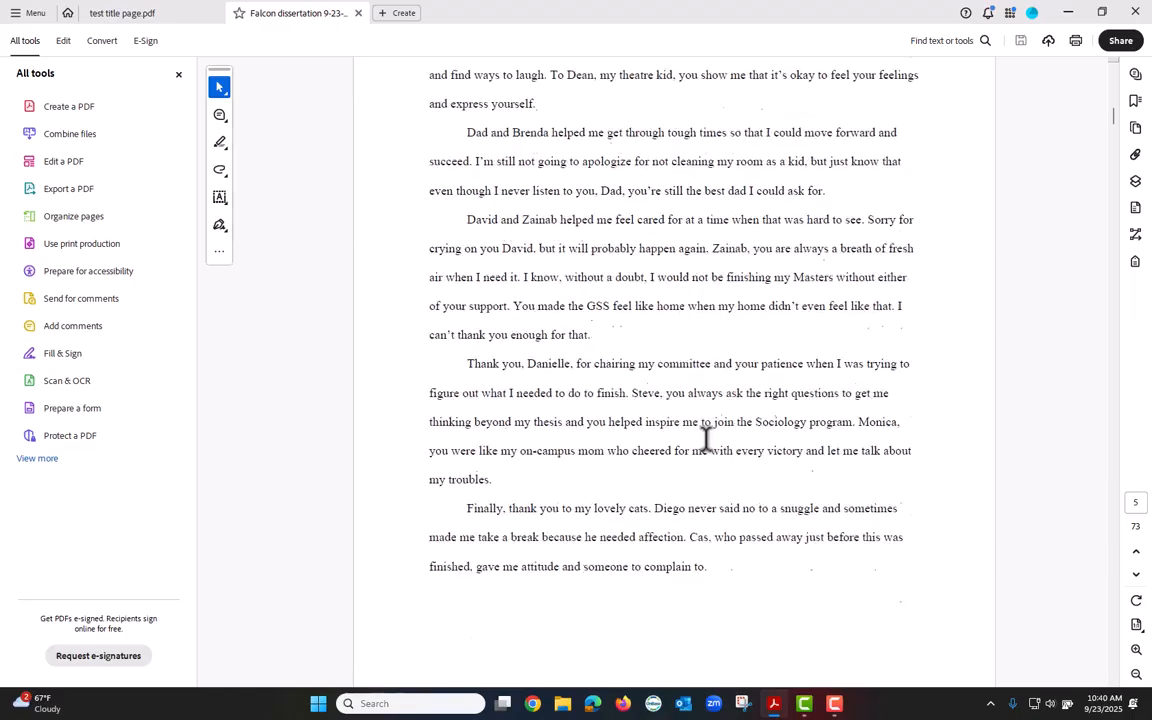
scroll(703, 441, down, 9)
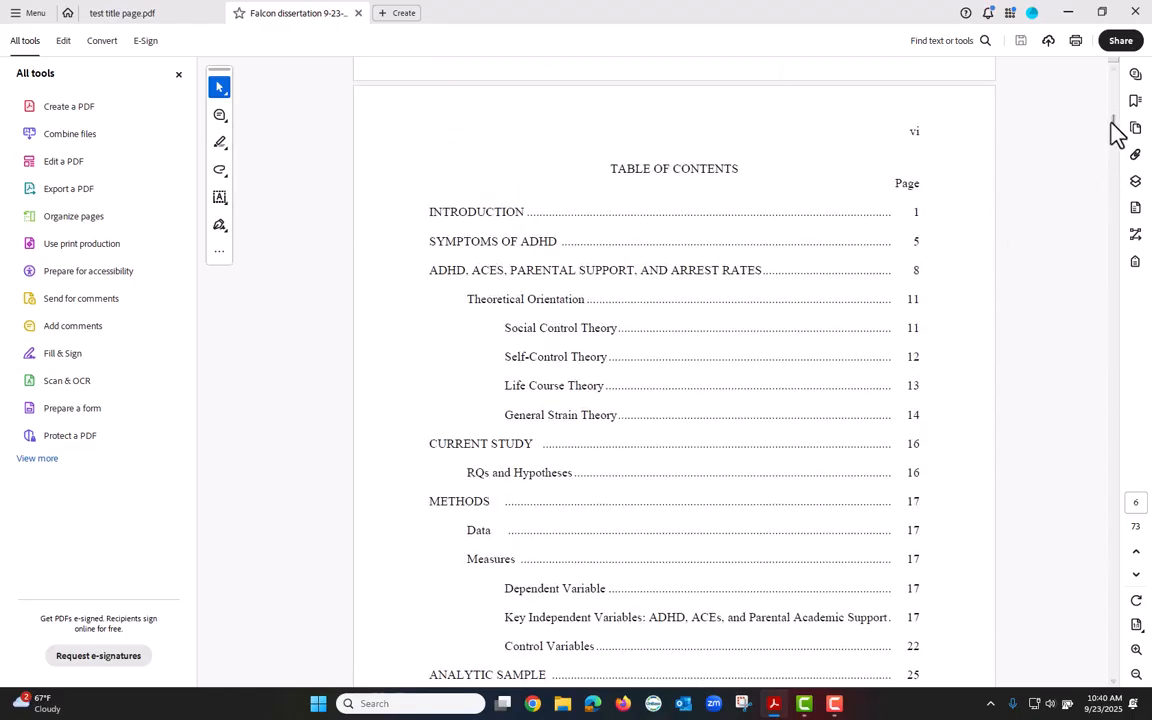
scroll(1117, 135, down, 5)
drag(1117, 135, 1095, 630)
scroll(787, 486, down, 10)
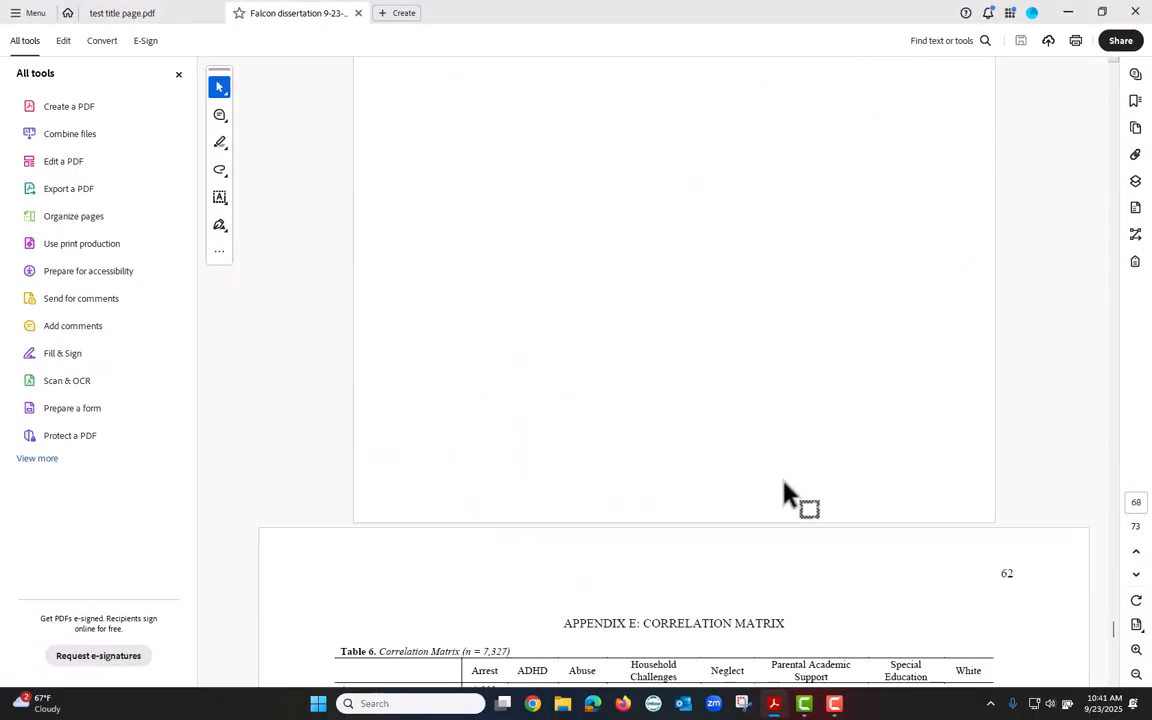
scroll(775, 470, down, 15)
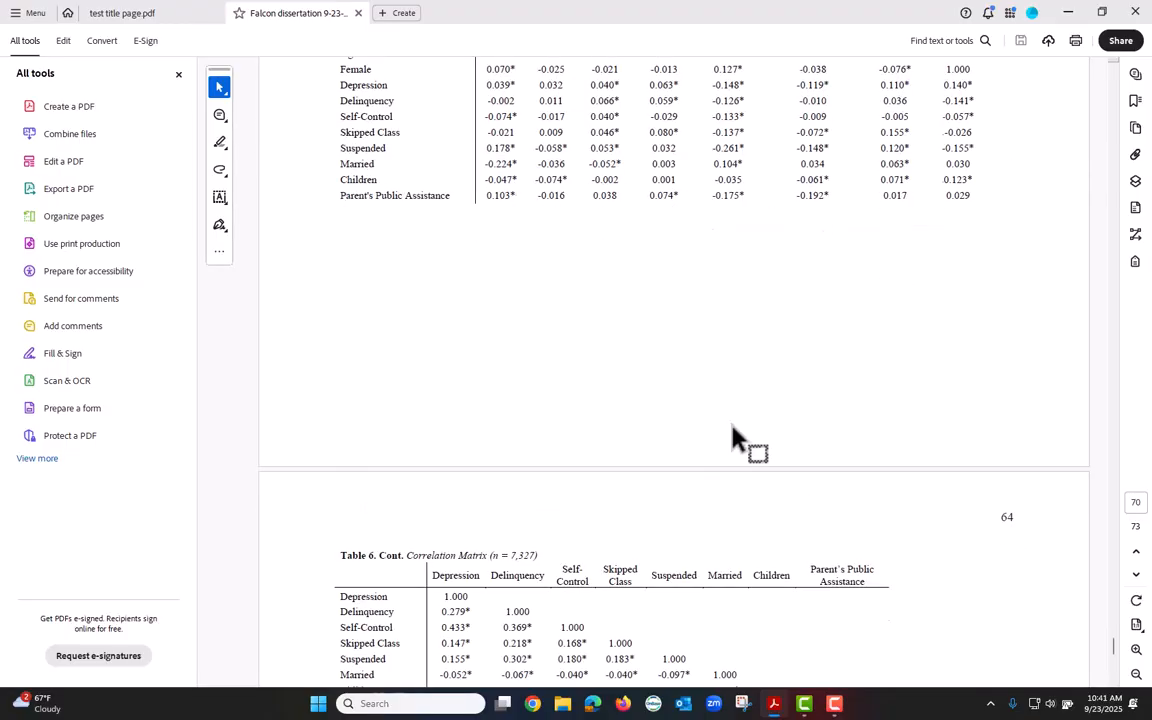
scroll(733, 437, down, 12)
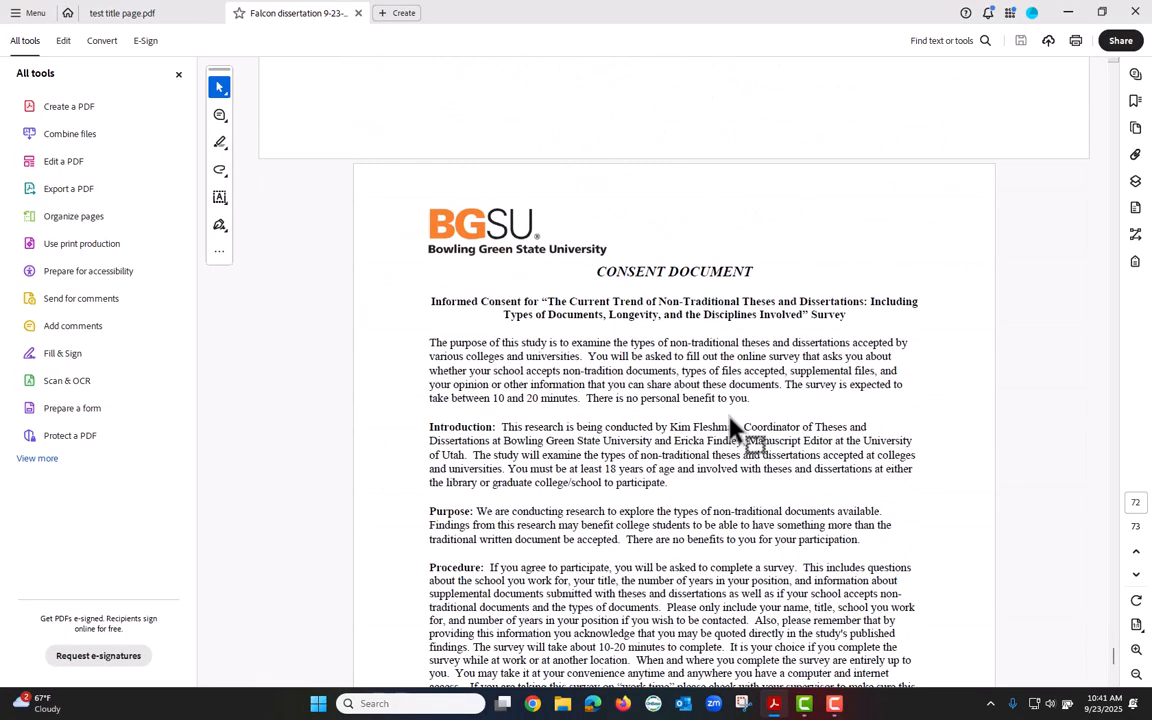
scroll(731, 418, down, 1)
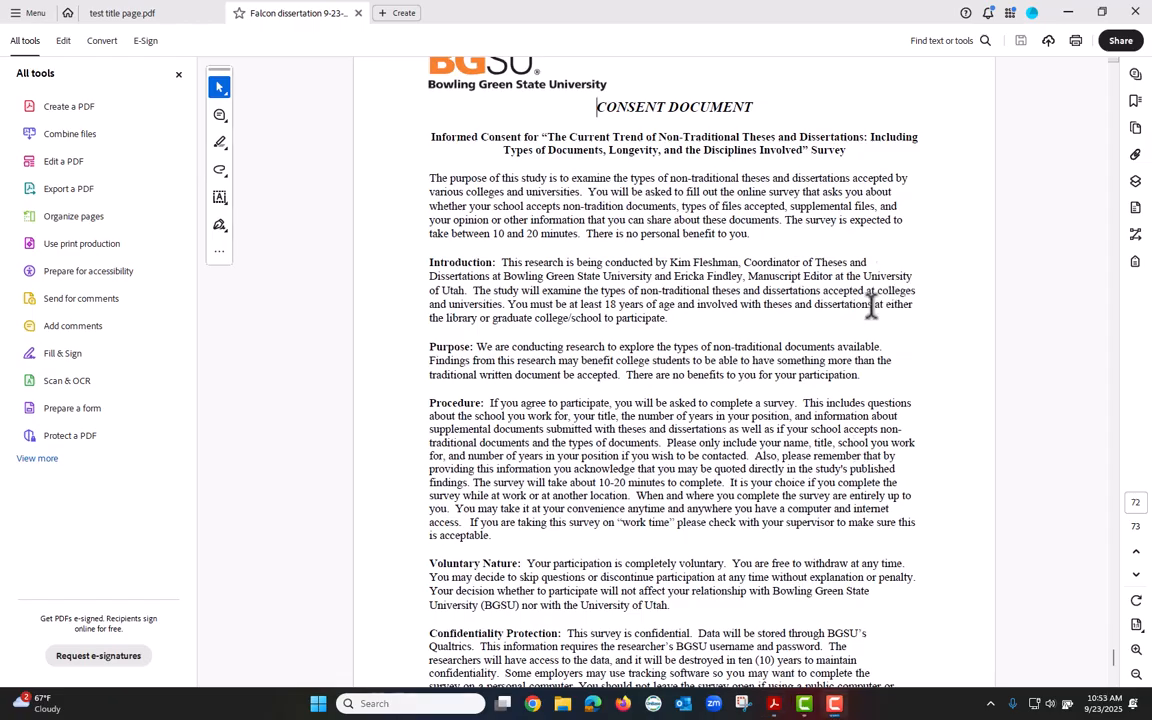
Set the document's title property to "My Great Dissertation about Louis Armstrong and His New Orleans Trumpet Playing Style" and the author to the student's full name
click(30, 15)
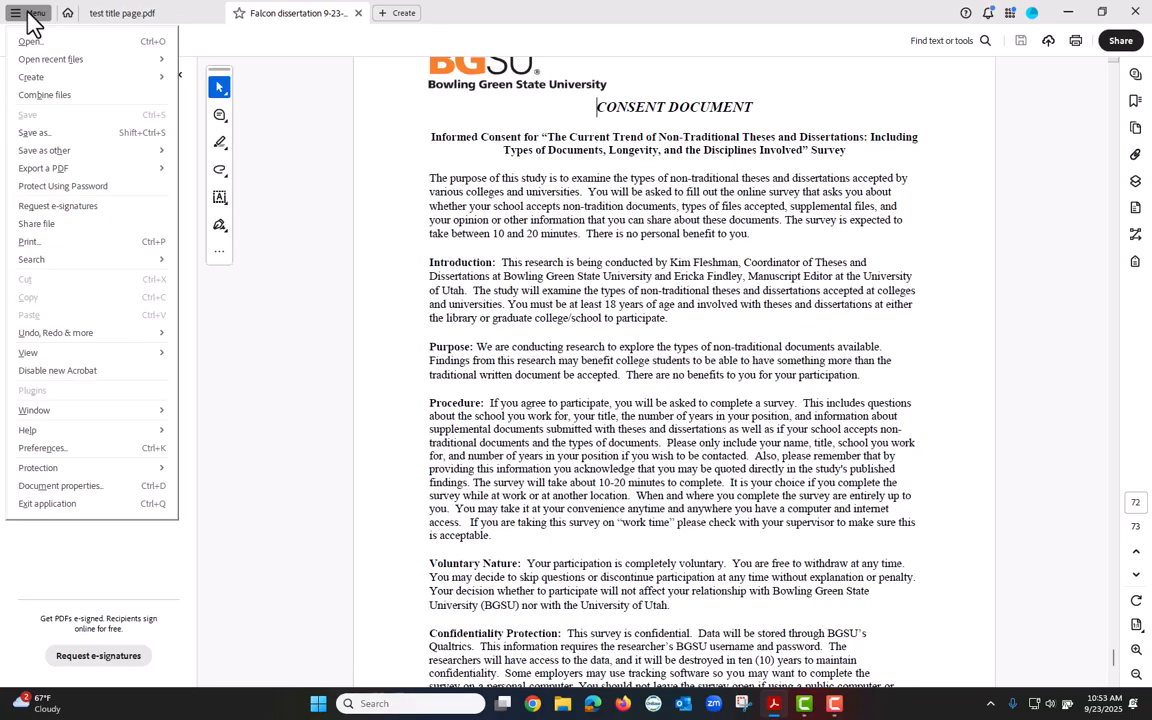
click(53, 488)
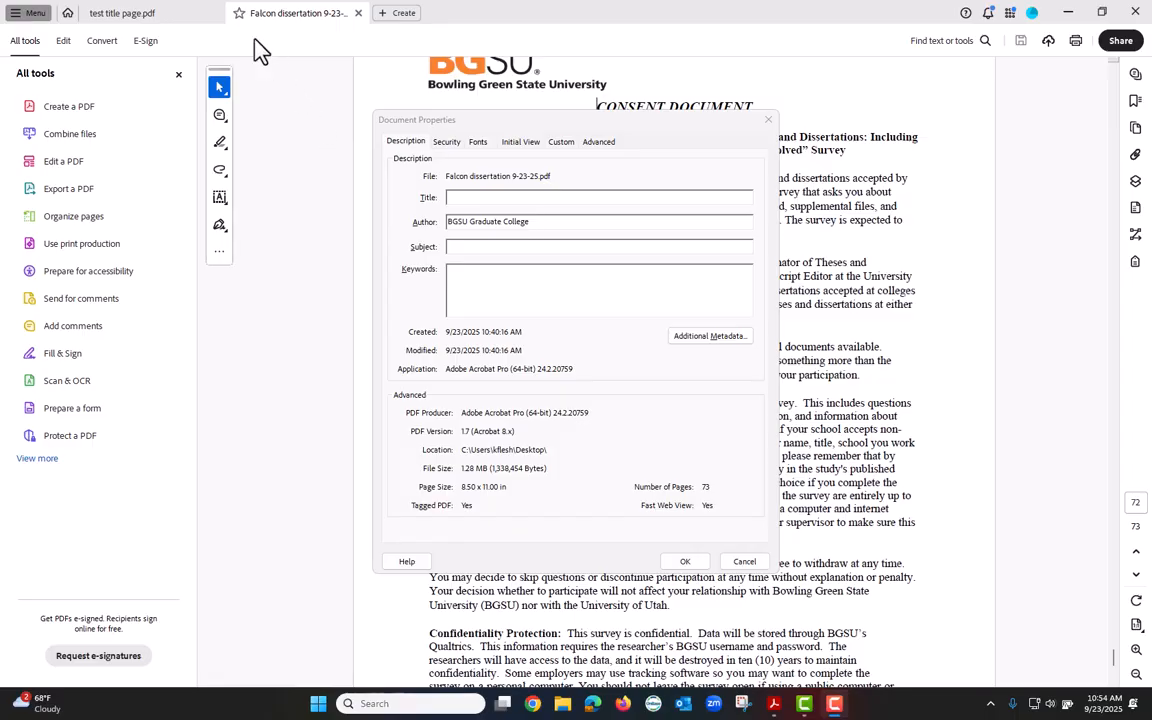
click(463, 196)
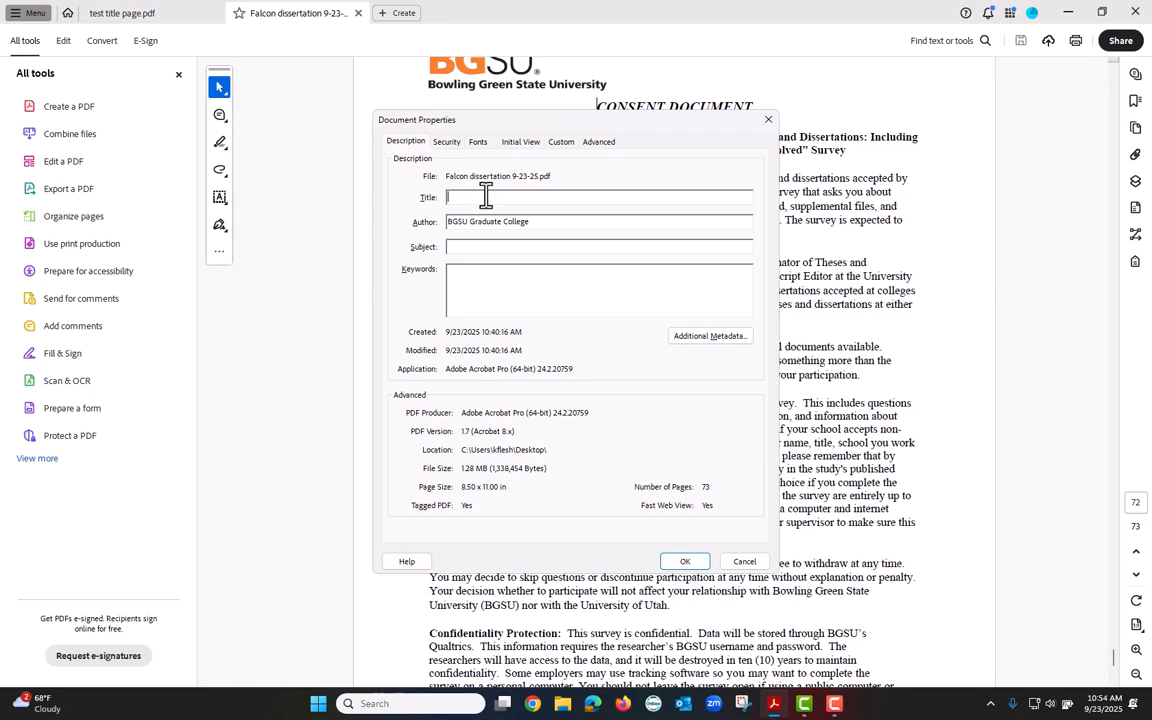
text(My Great Dissertation about Louis Armstrong and His New Orleans Trumpet Playing Style)
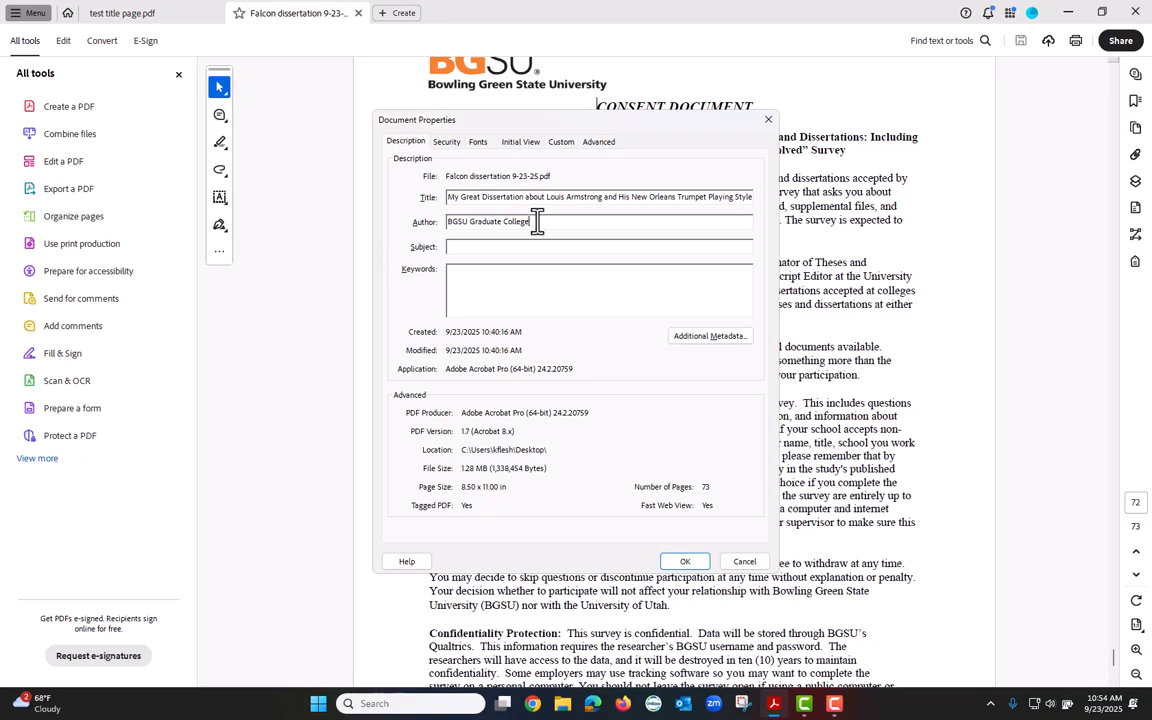
drag(537, 221, 373, 221)
text(Freida Falcon)
Enter "Jazz Music" as the subject in the document properties
click(484, 247)
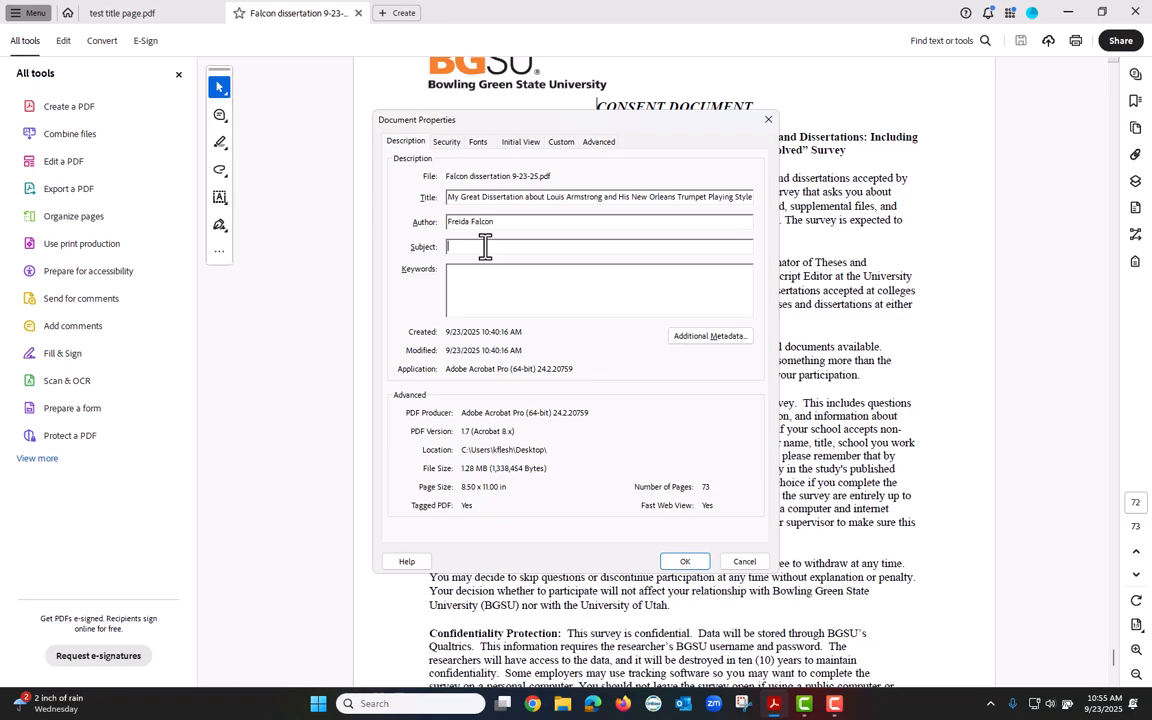
text(Music)
key(BackSpace)
key(BackSpace)
key(BackSpace)
key(BackSpace)
key(BackSpace)
text(Jazz Music)
Enter the document keywords "trumpet; louis armstrong; new orleans; SWOT; Strengths, Weaknesses, Opportunities, and Threats;"
click(484, 280)
text(trumpet)
text(, louis armstrong)
text(,)
text( ja)
key(BackSpace)
key(BackSpace)
text(new orleans; SWOT; Strengths, Weaknesses, Opportunities)
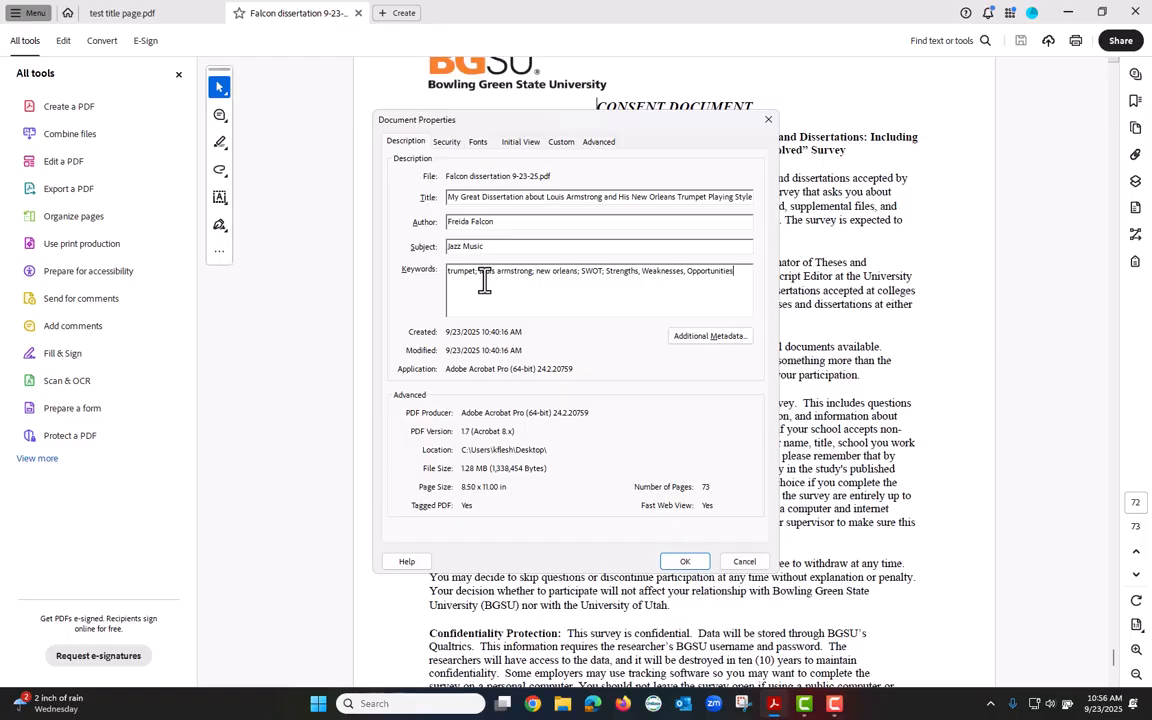
text(, and Threats;)
Set the document's reading language to English and apply the document properties
click(597, 143)
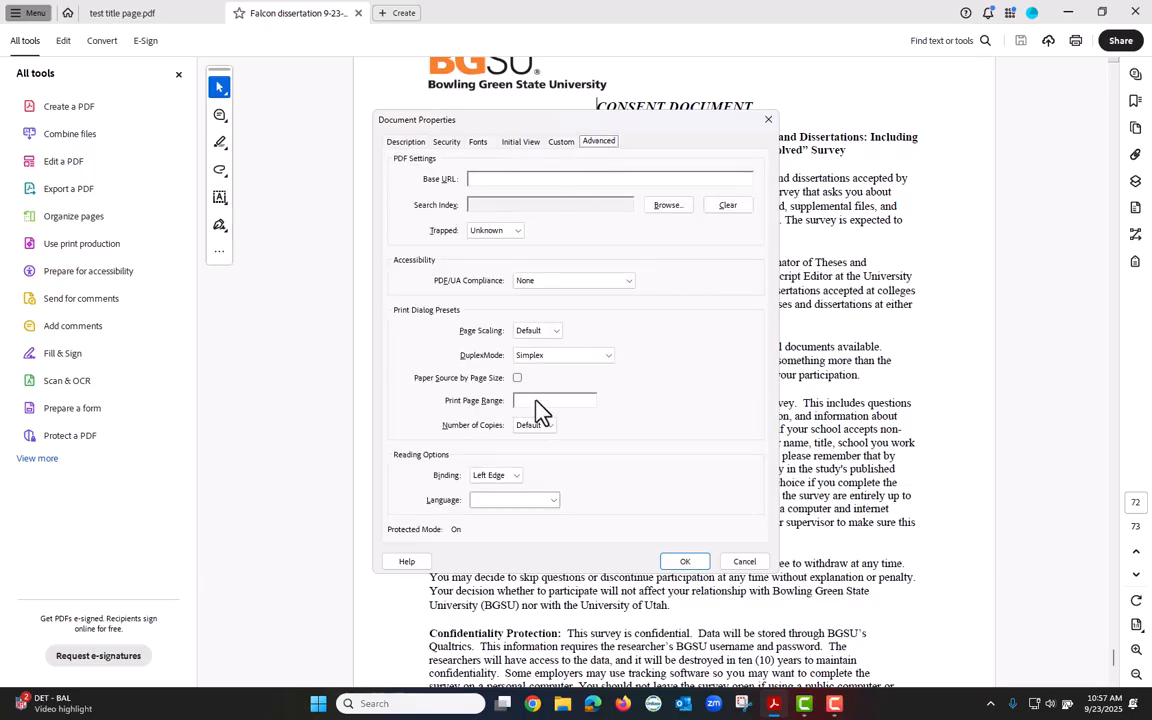
click(556, 503)
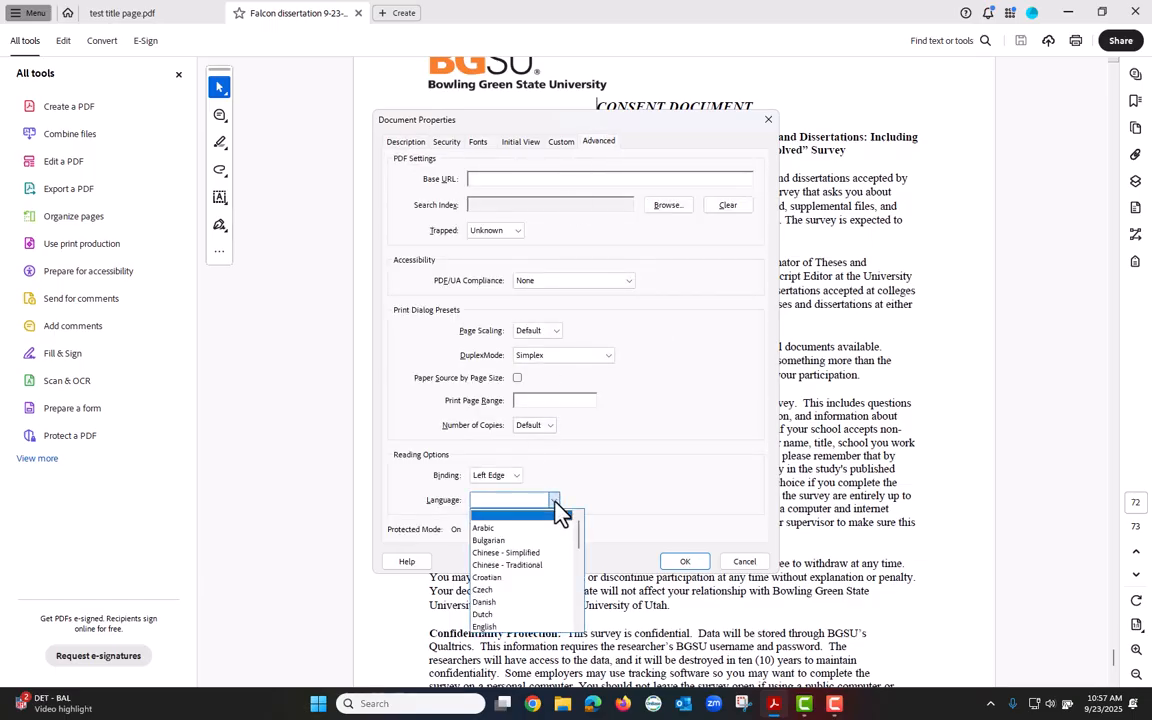
click(528, 625)
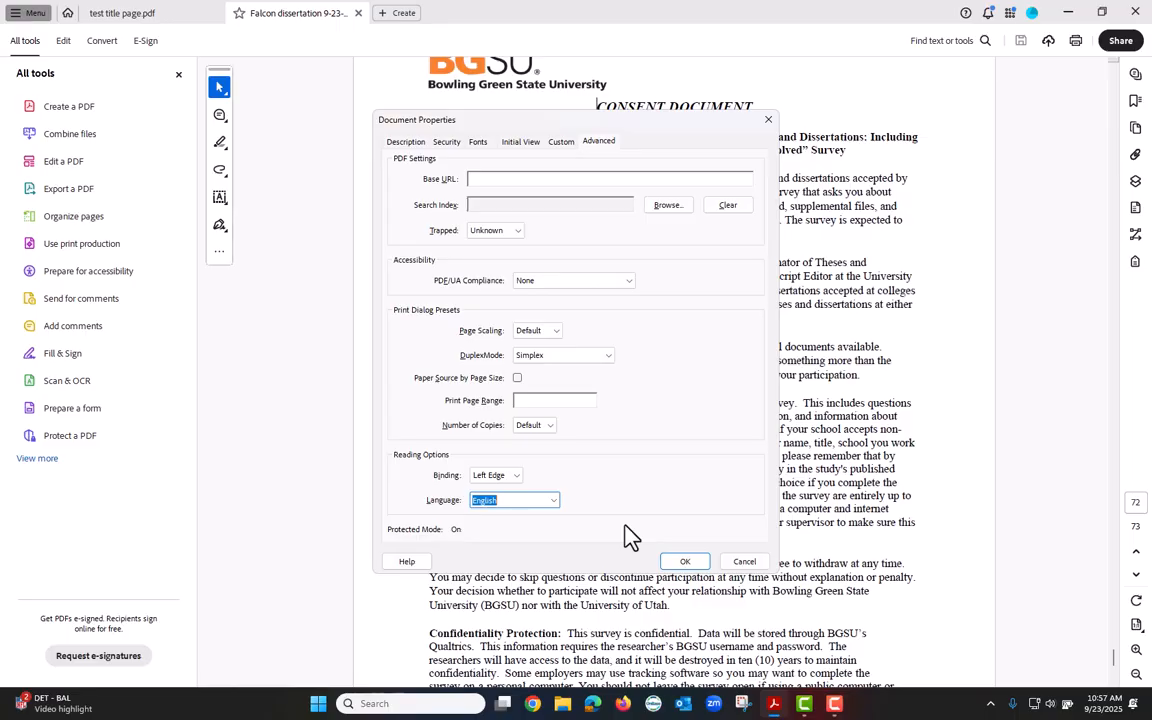
click(690, 563)
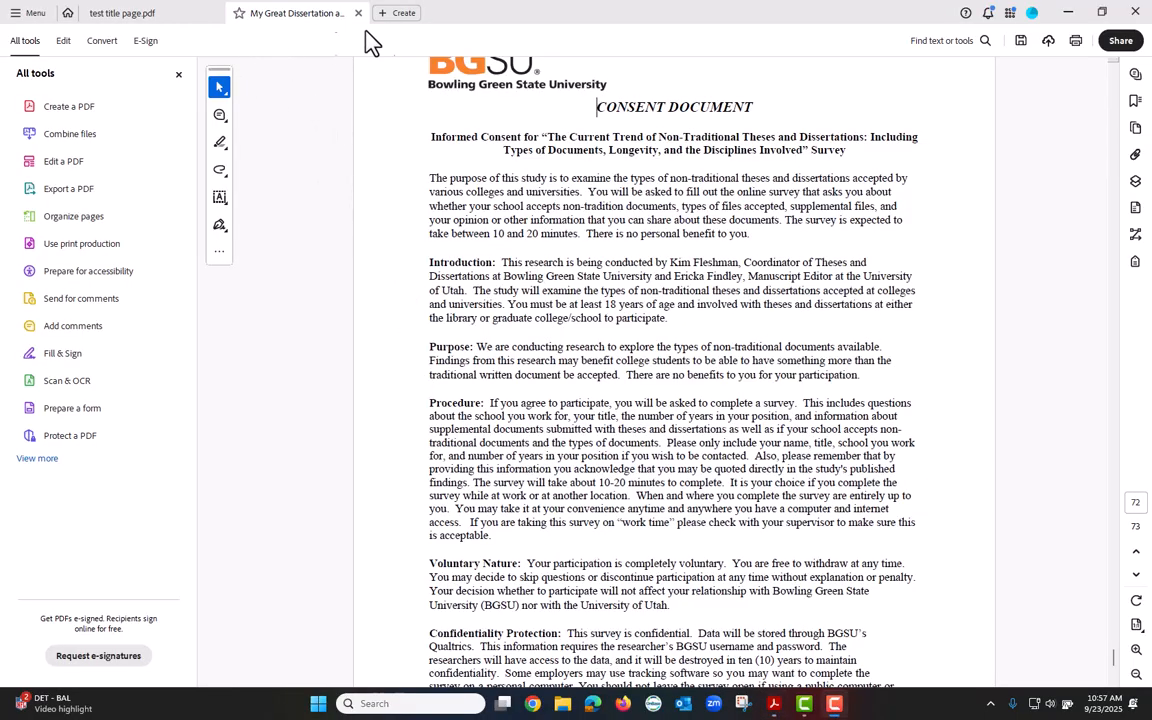
Open Organize pages and check the order and orientation of the page thumbnails from page 1 to page 73
click(58, 222)
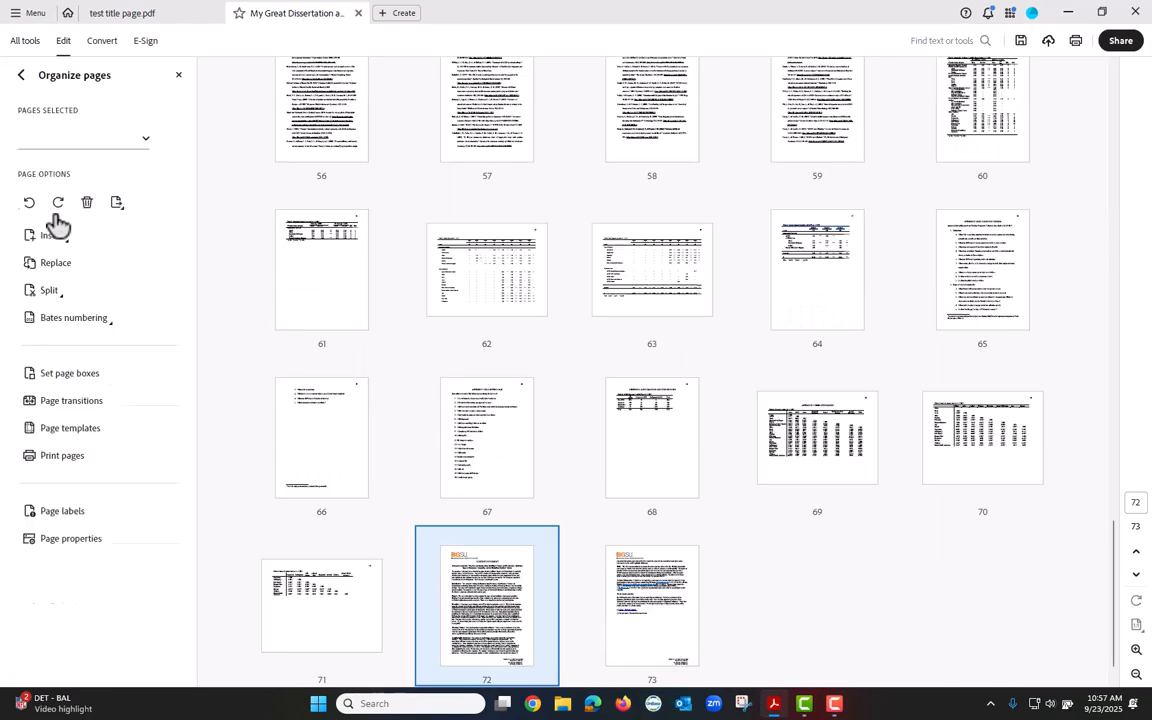
scroll(712, 405, up, 3)
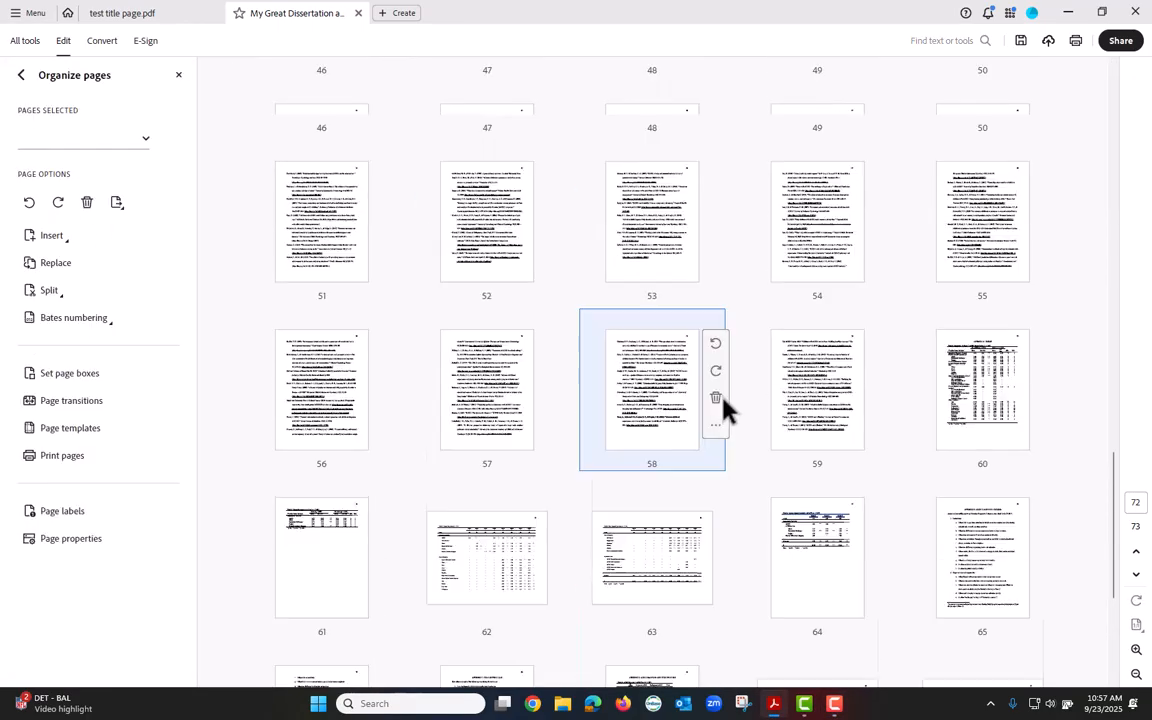
scroll(723, 402, up, 13)
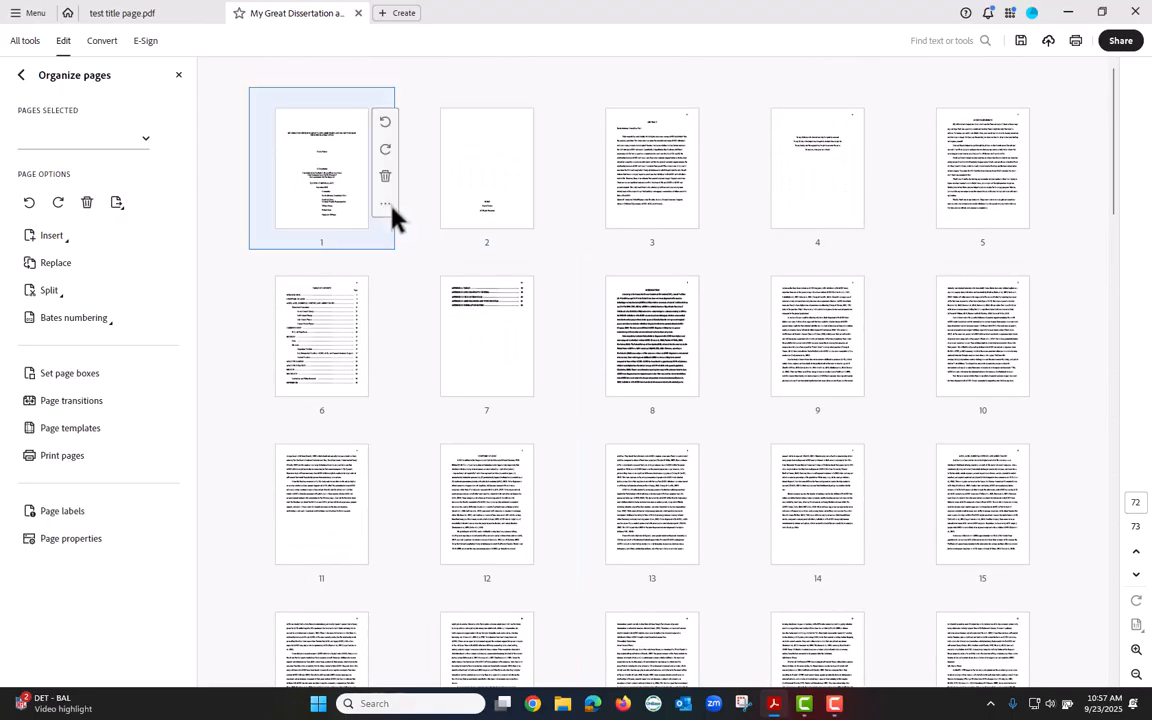
mouse_move(545, 411)
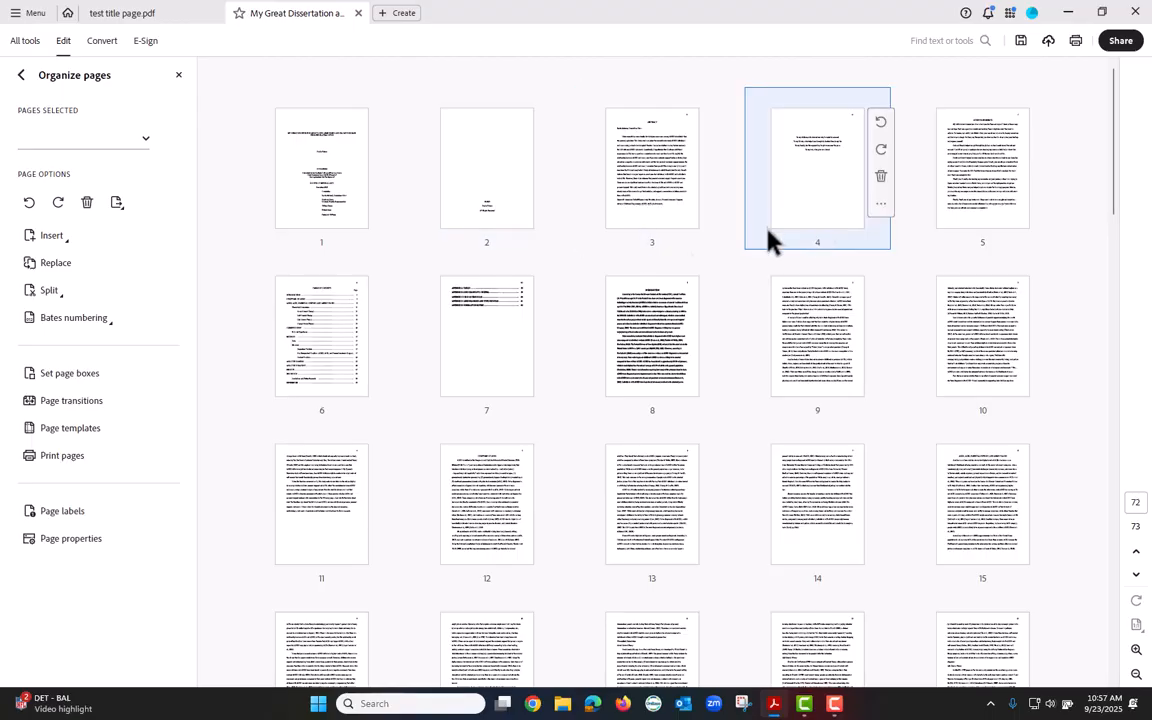
scroll(540, 450, down, 10)
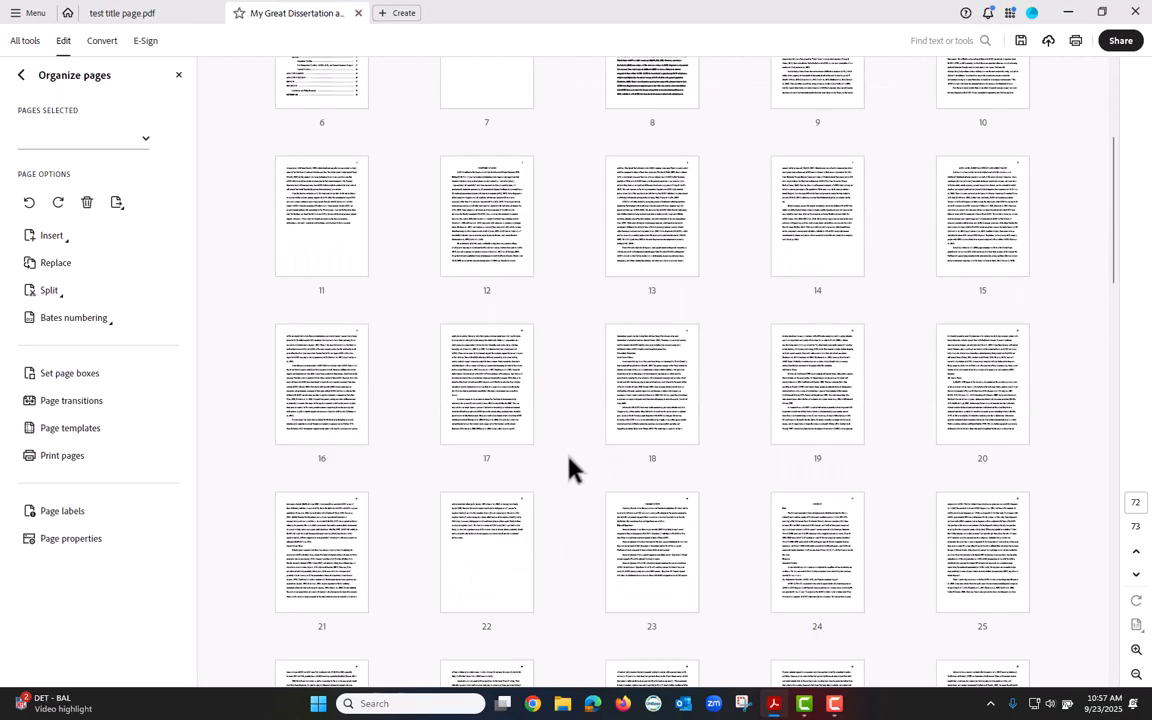
drag(1116, 360, 1110, 645)
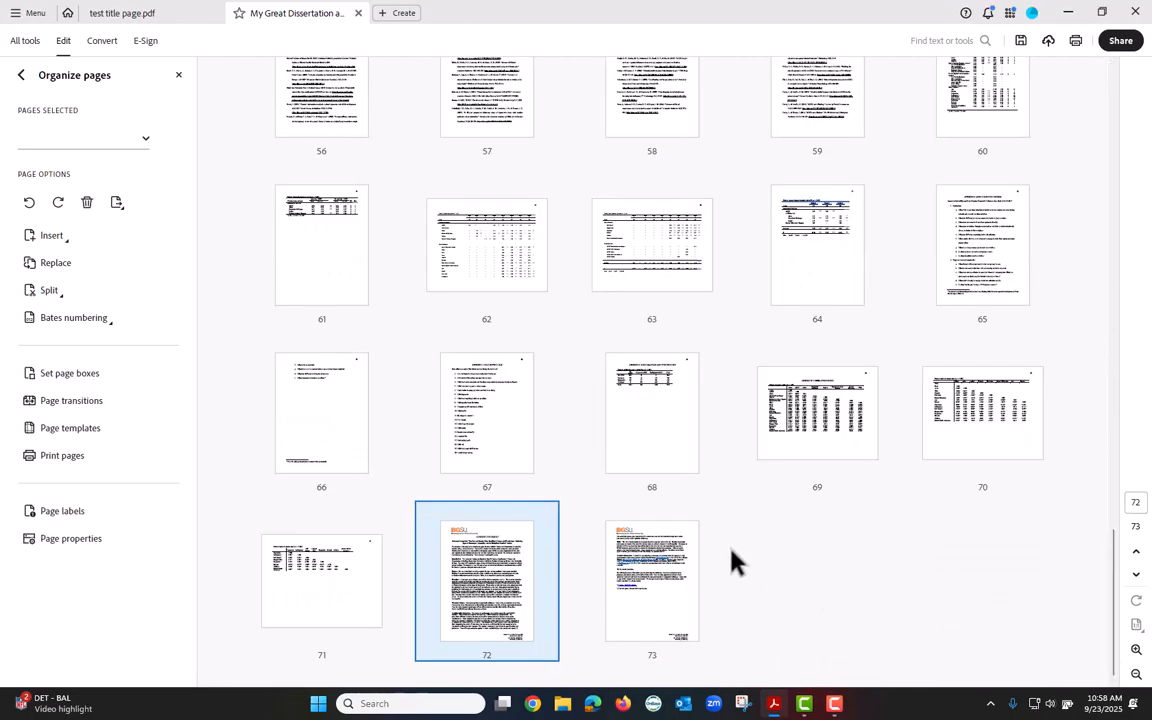
mouse_move(695, 513)
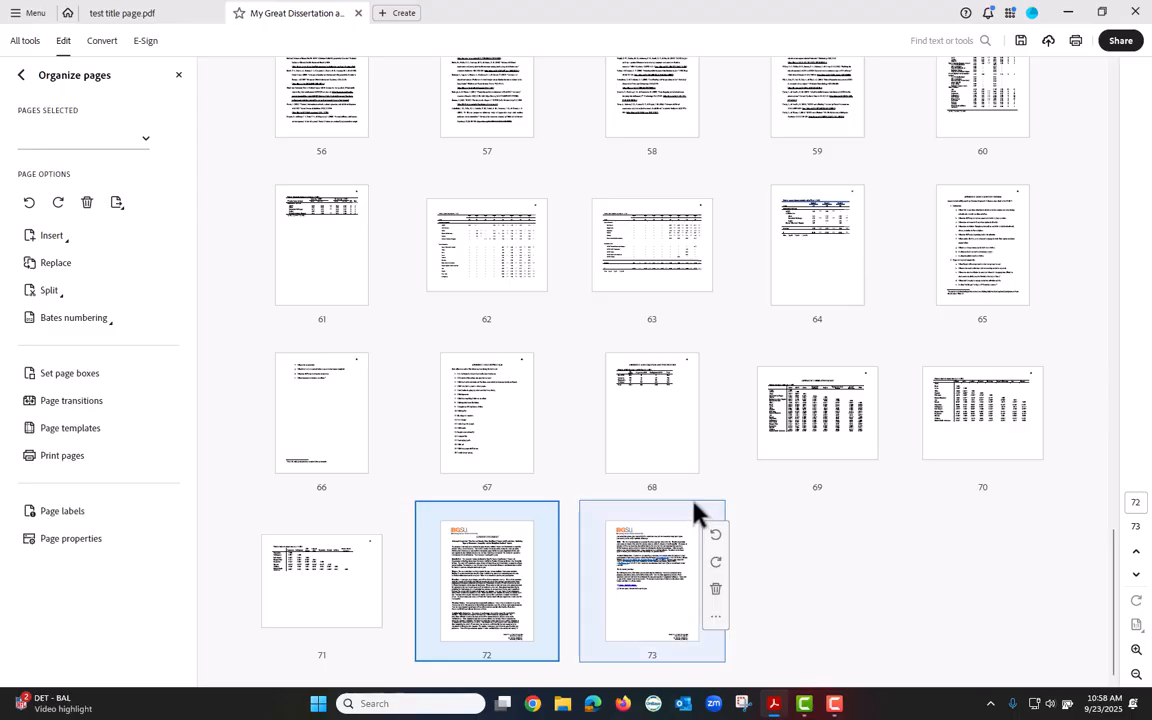
scroll(695, 513, up, 2)
Rotate page 61 clockwise and turn it back counterclockwise to portrait orientation
mouse_move(420, 365)
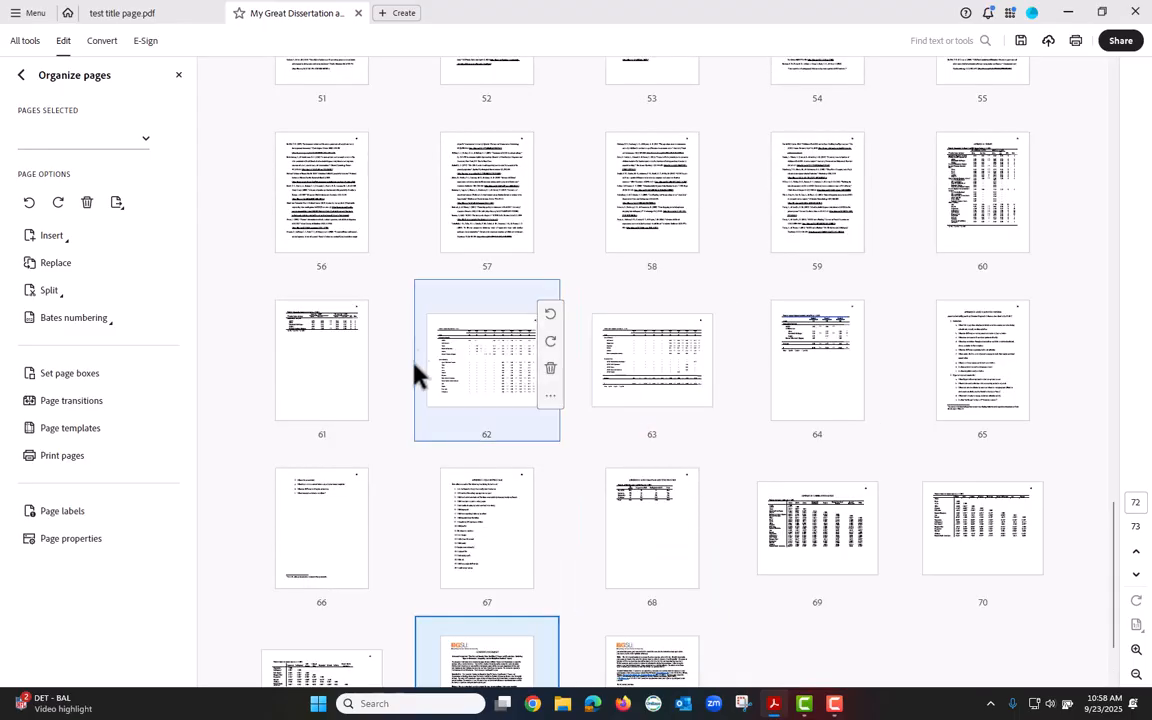
mouse_move(350, 352)
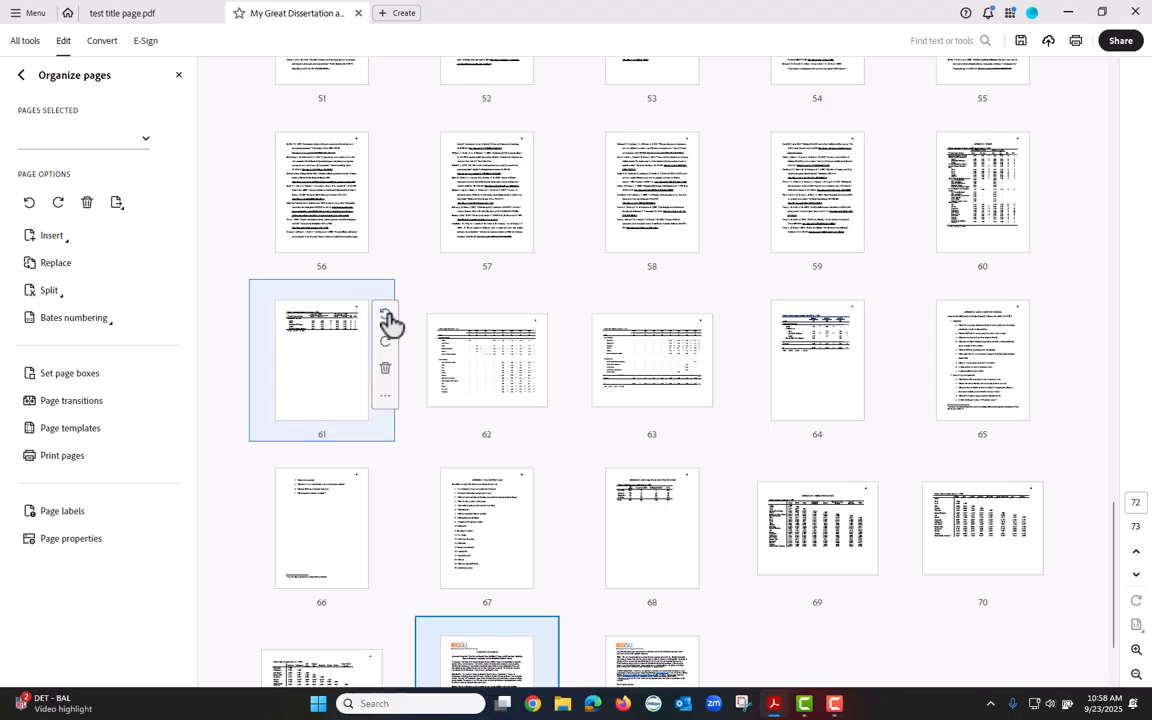
click(386, 342)
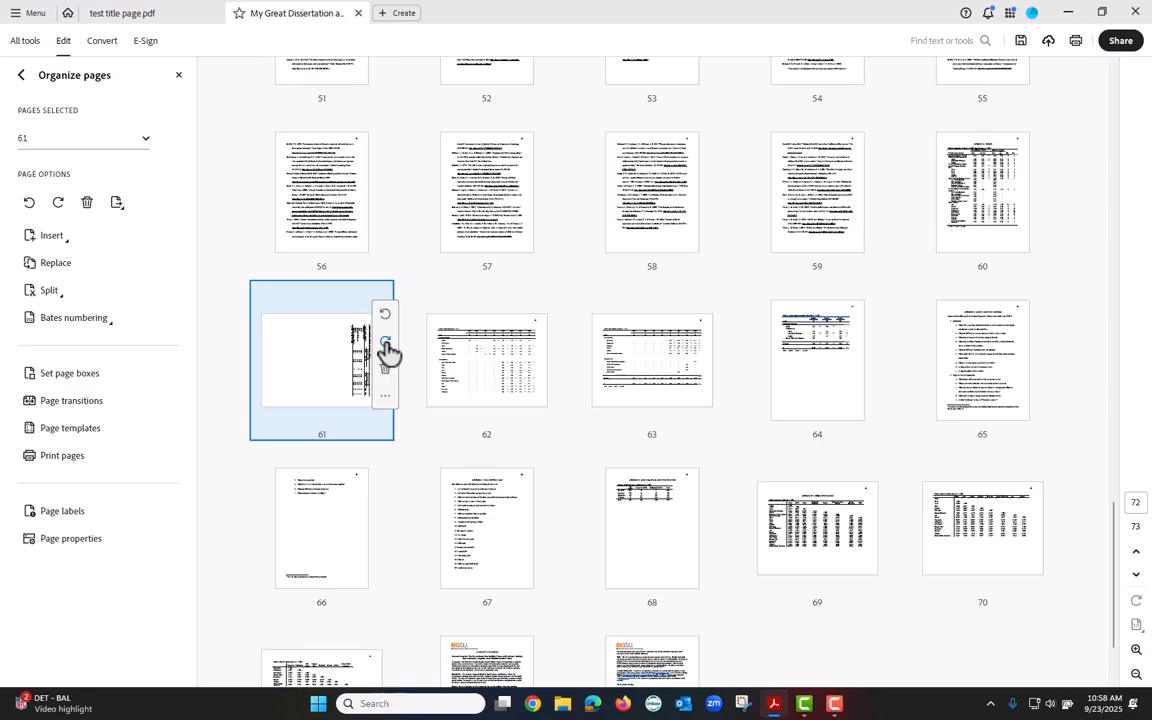
click(389, 317)
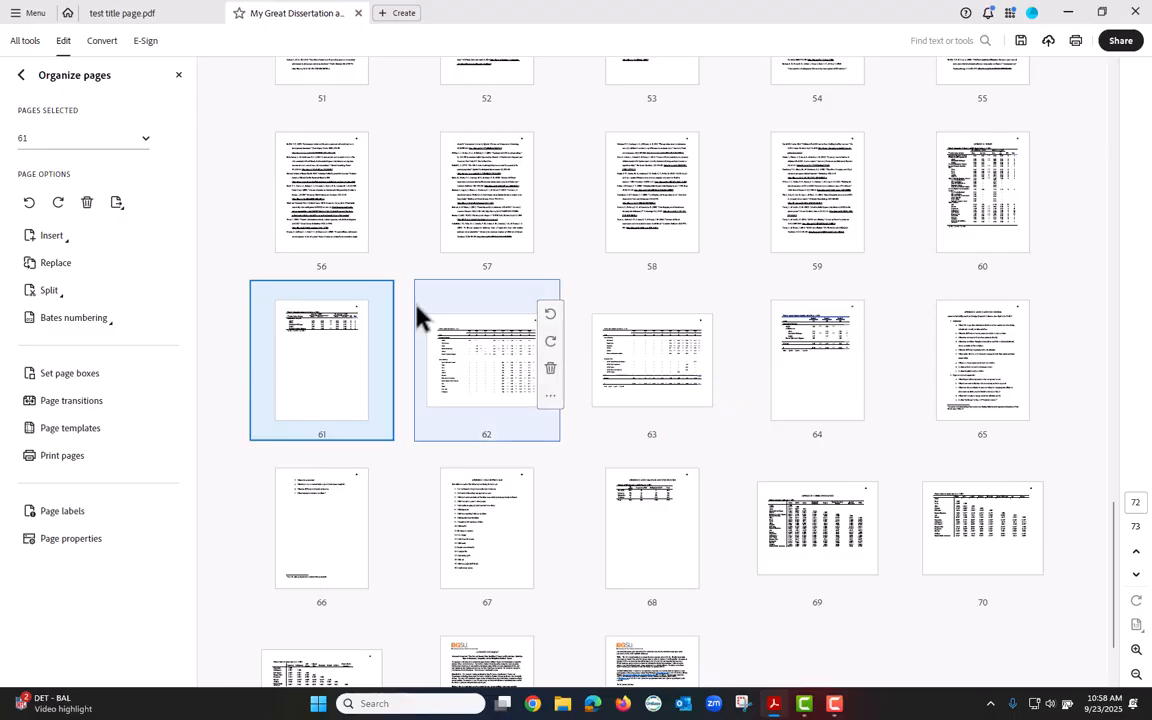
mouse_move(360, 333)
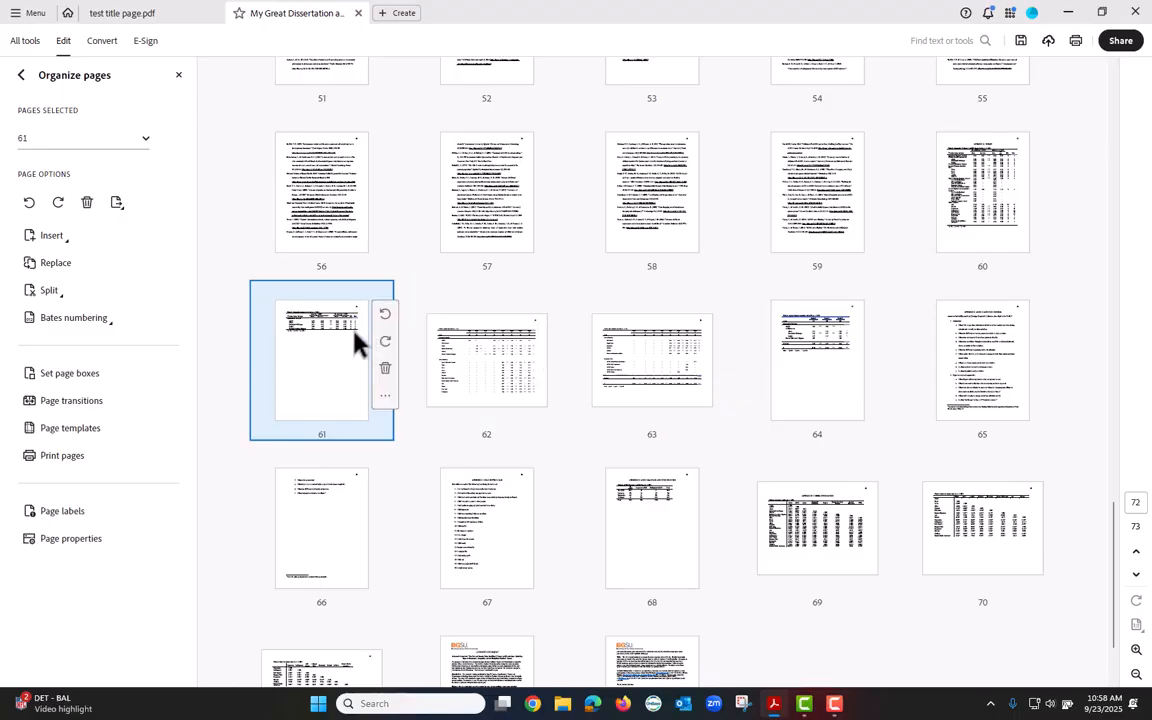